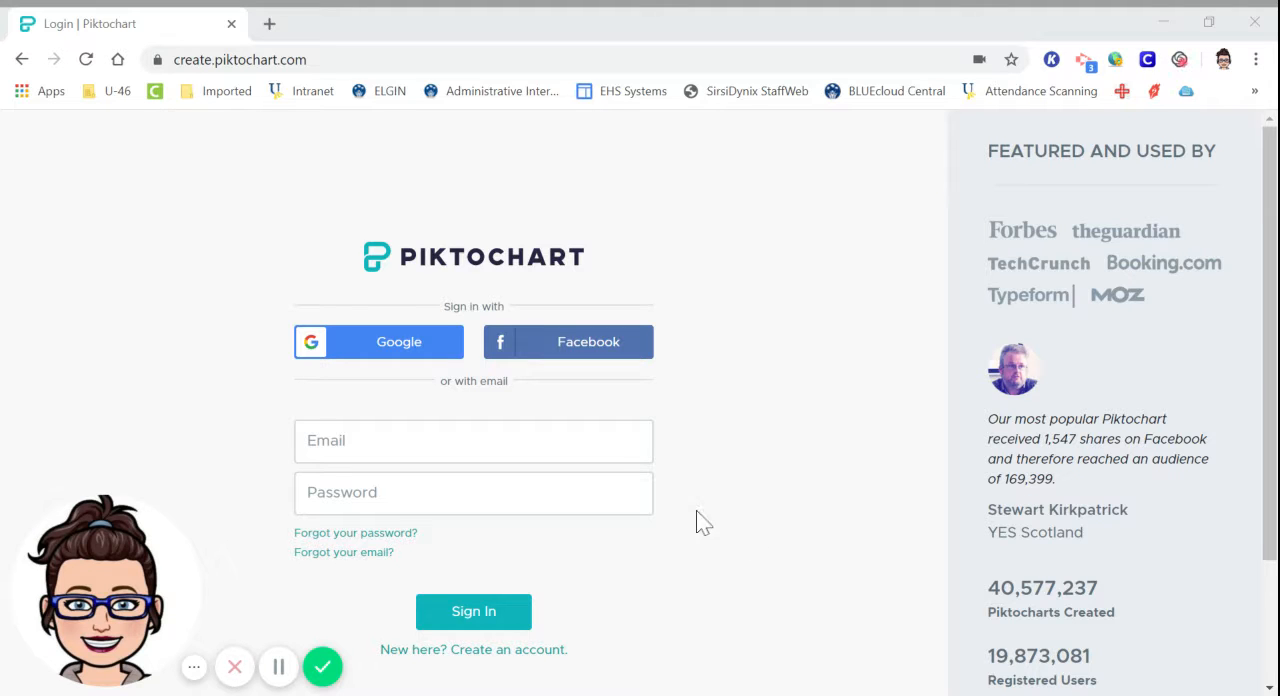
Sign in to Piktochart with the Google account and highlight the saved visuals allowance on the dashboard.
left_click(422, 345)
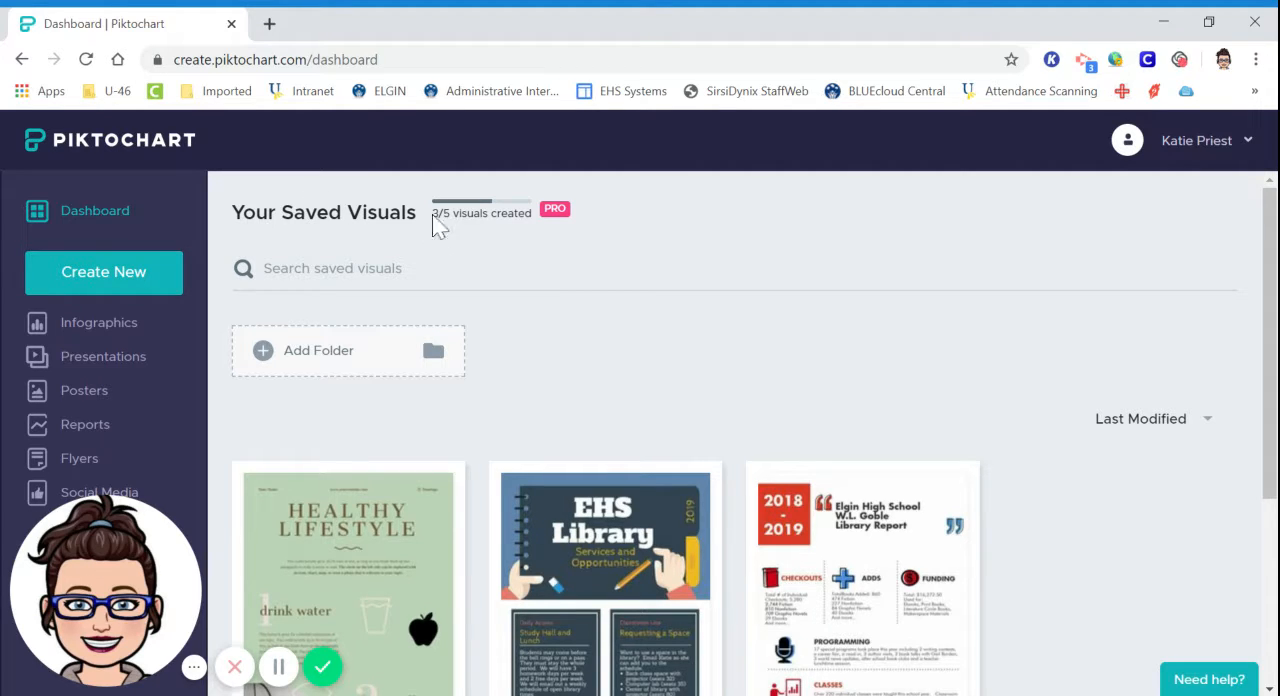
mouse_move(432, 215)
left_mouse_down()
mouse_move(452, 214)
mouse_move(423, 219)
mouse_move(438, 215)
left_mouse_up()
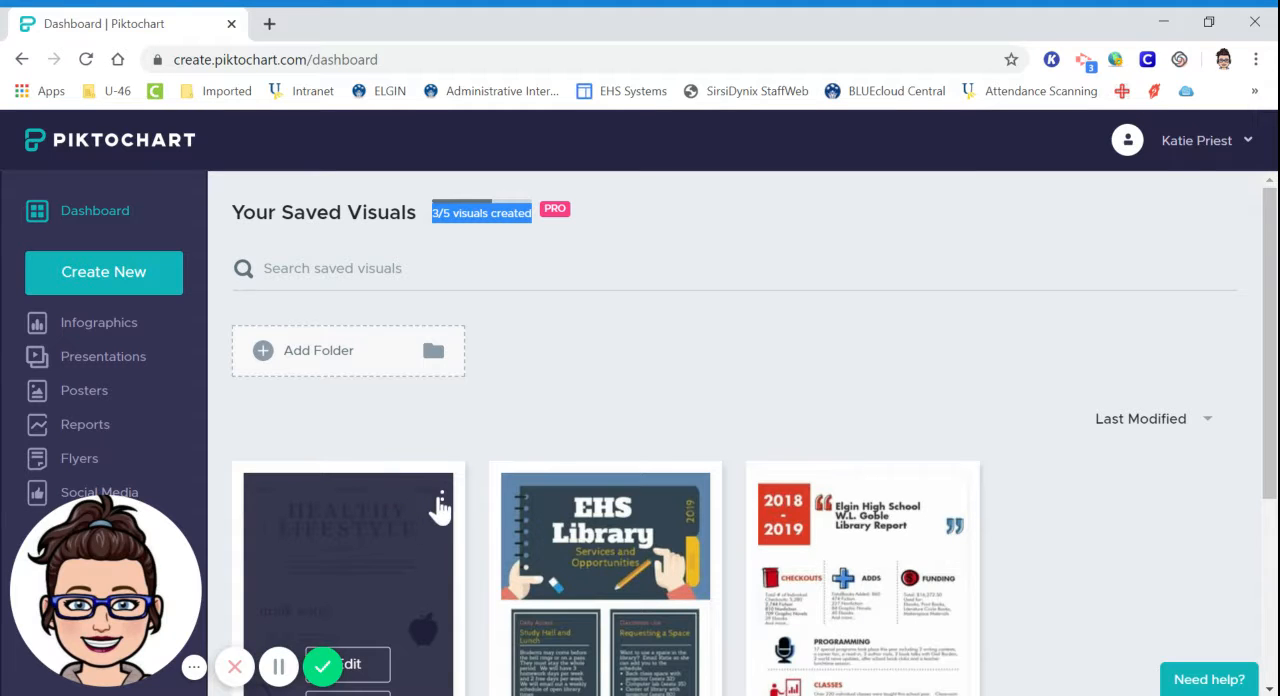
Delete the Healthy Lifestyle infographic from the saved visuals and confirm the deletion.
left_click(441, 499)
scroll(423, 534, "down", 2)
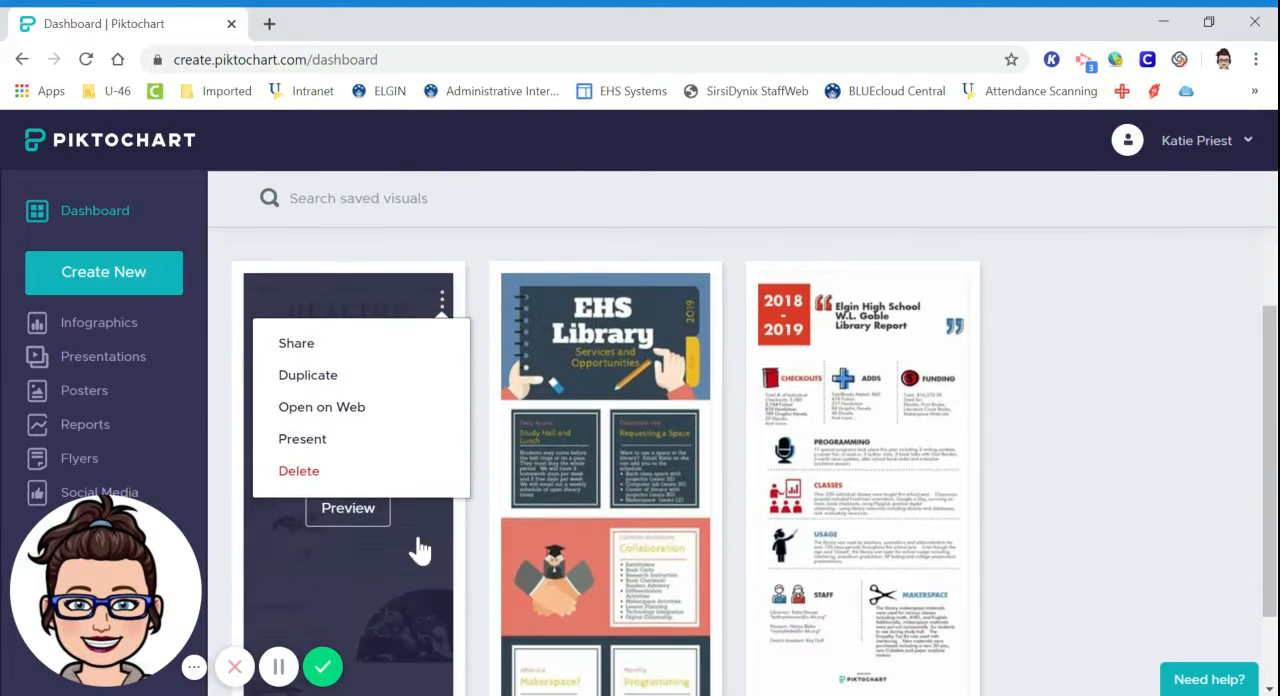
left_click(401, 480)
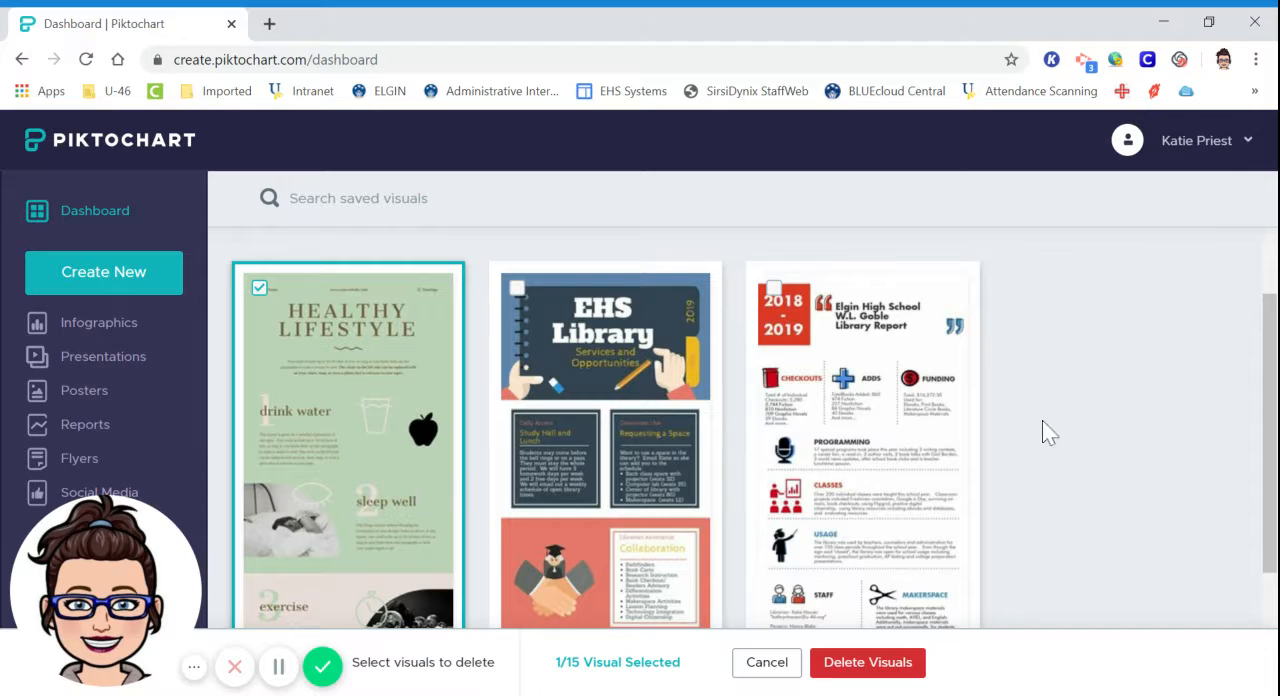
scroll(1085, 393, "up", 1)
scroll(1085, 393, "up", 2)
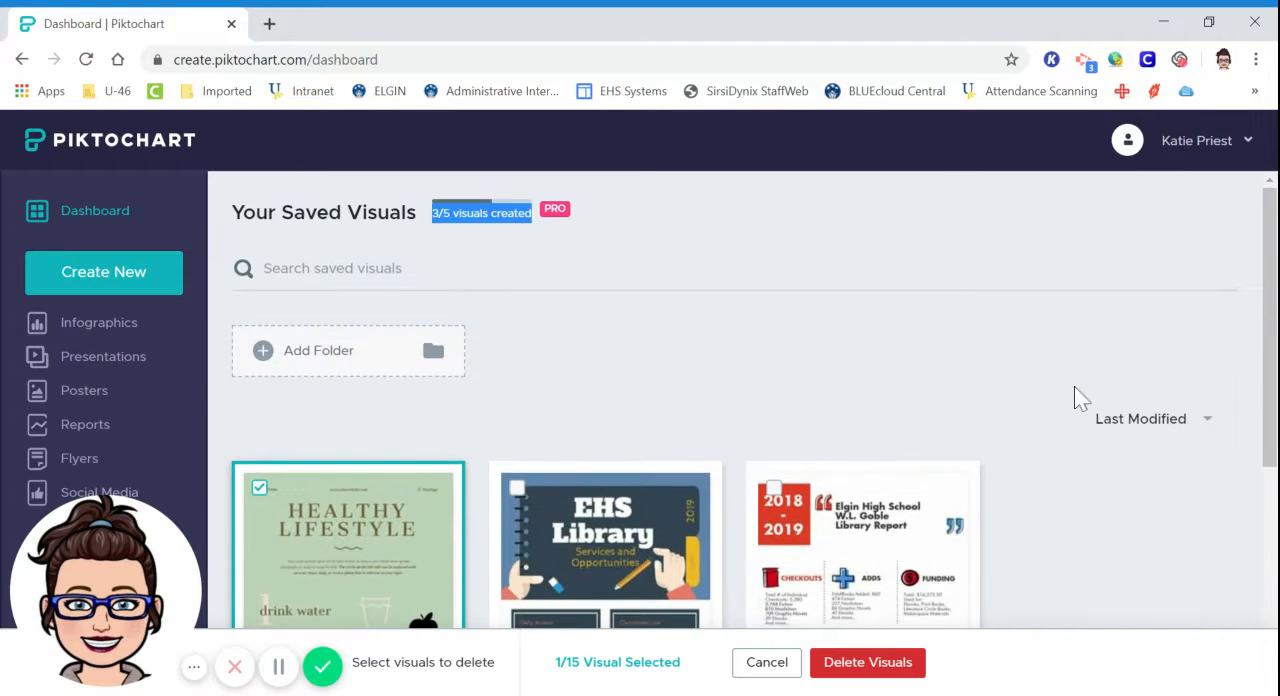
scroll(537, 333, "down", 1)
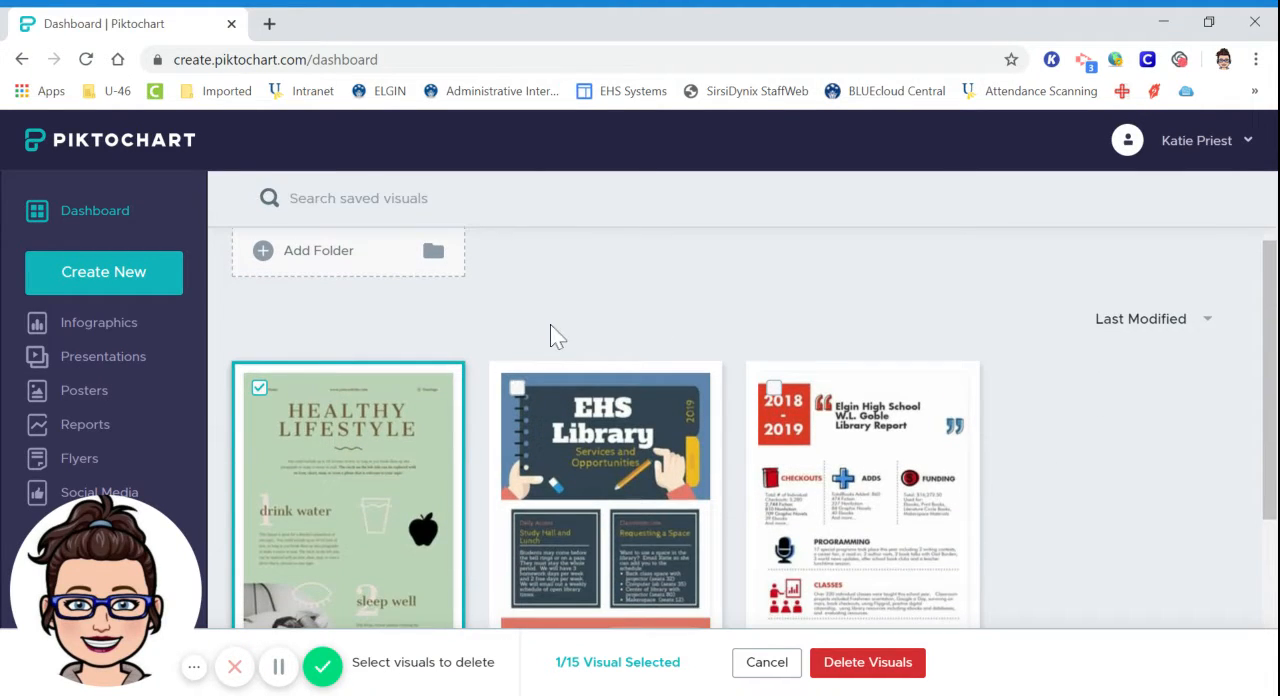
scroll(769, 340, "up", 1)
scroll(768, 340, "down", 1)
left_click(905, 663)
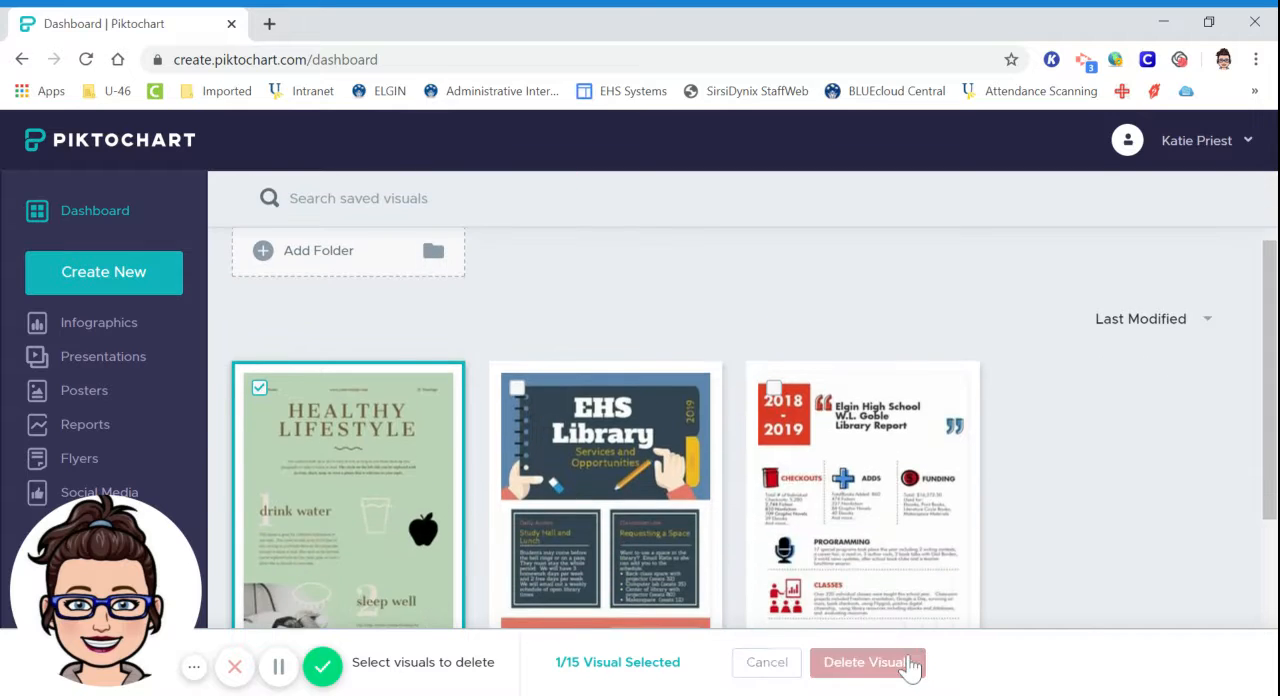
left_click(825, 365)
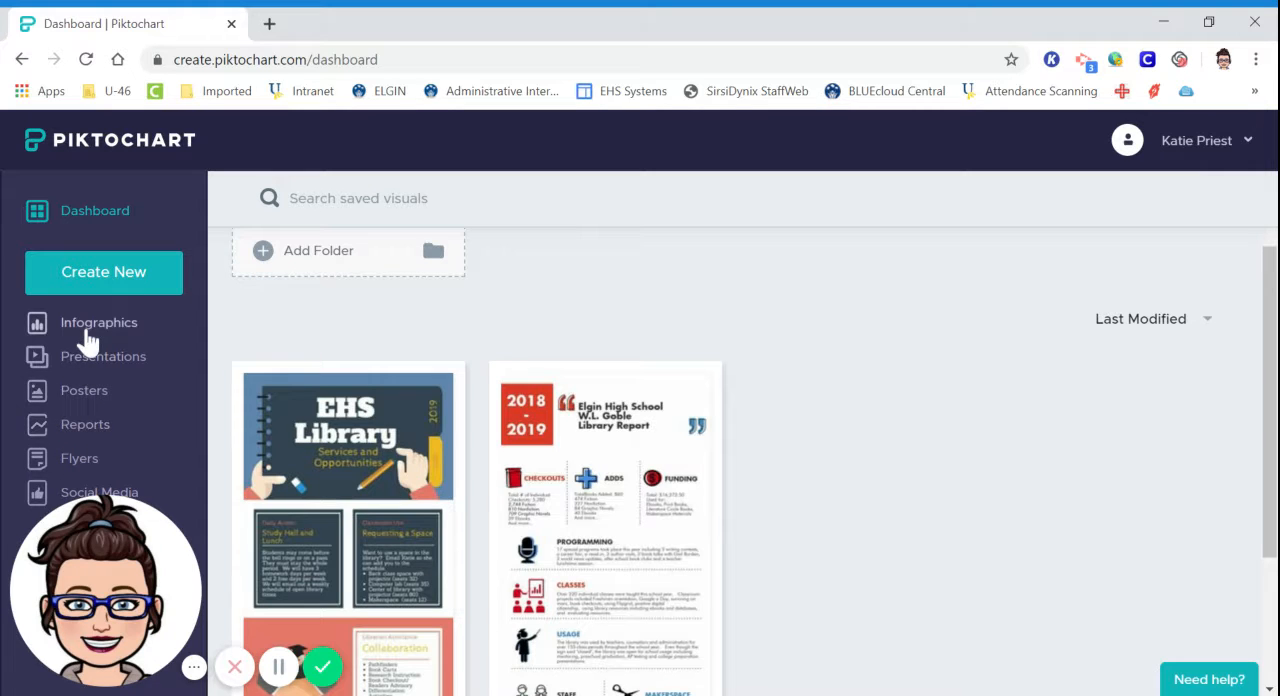
Open the infographic template gallery and look through the available designs, returning to the featured ones.
left_click(88, 330)
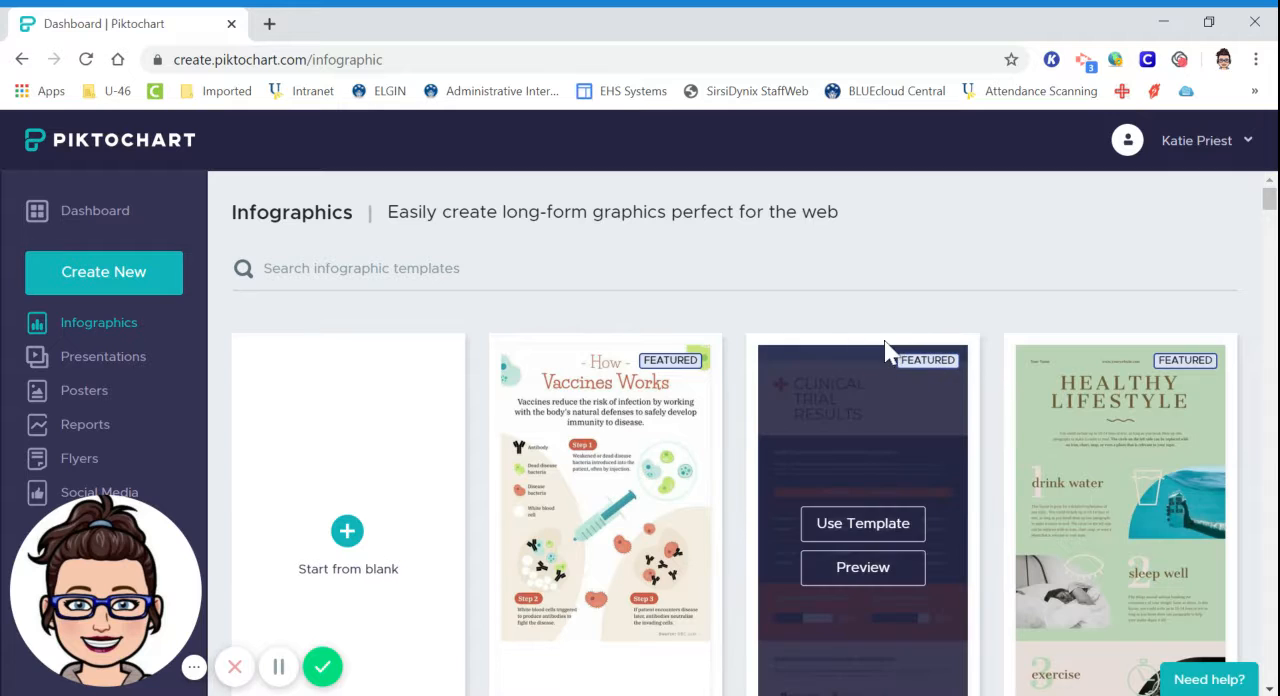
scroll(645, 335, "down", 4)
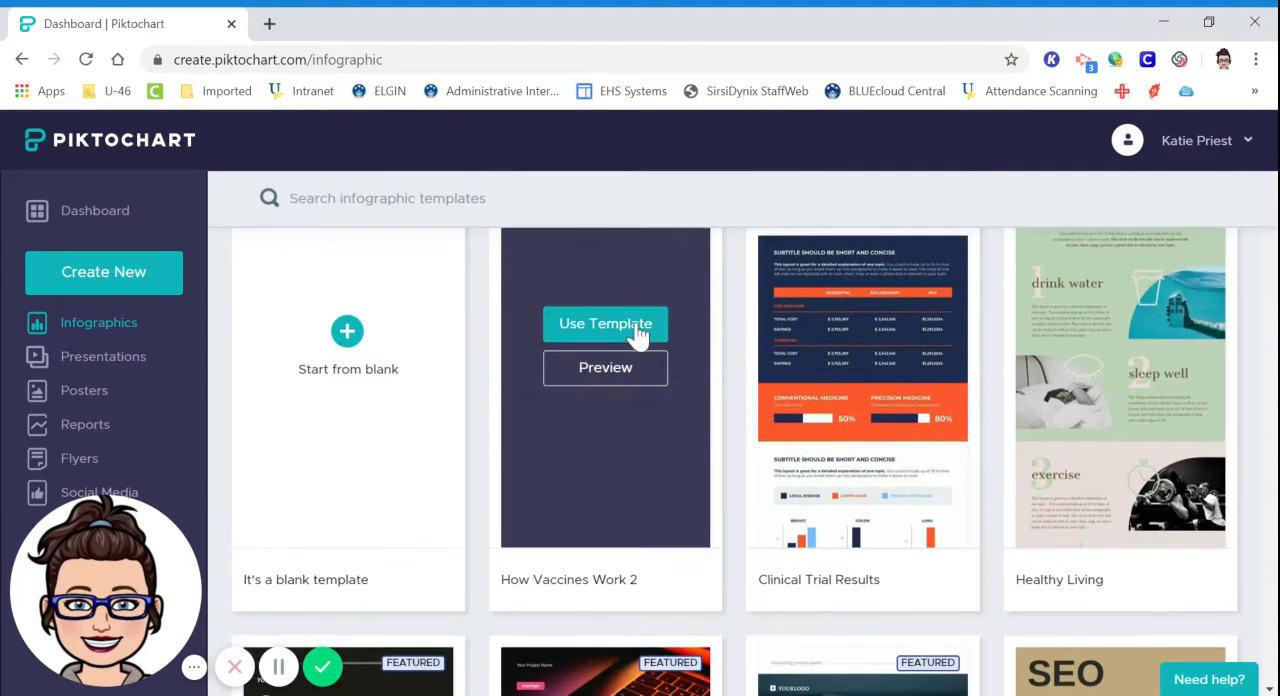
scroll(637, 335, "down", 2)
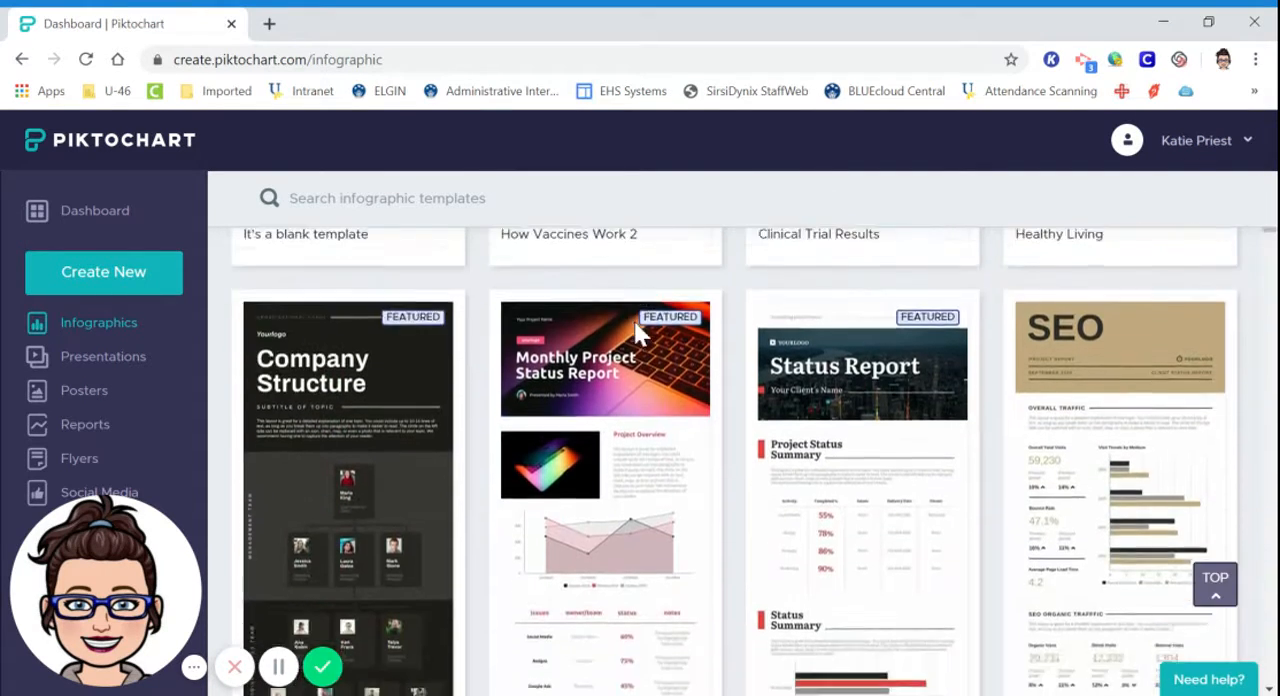
scroll(637, 335, "down", 2)
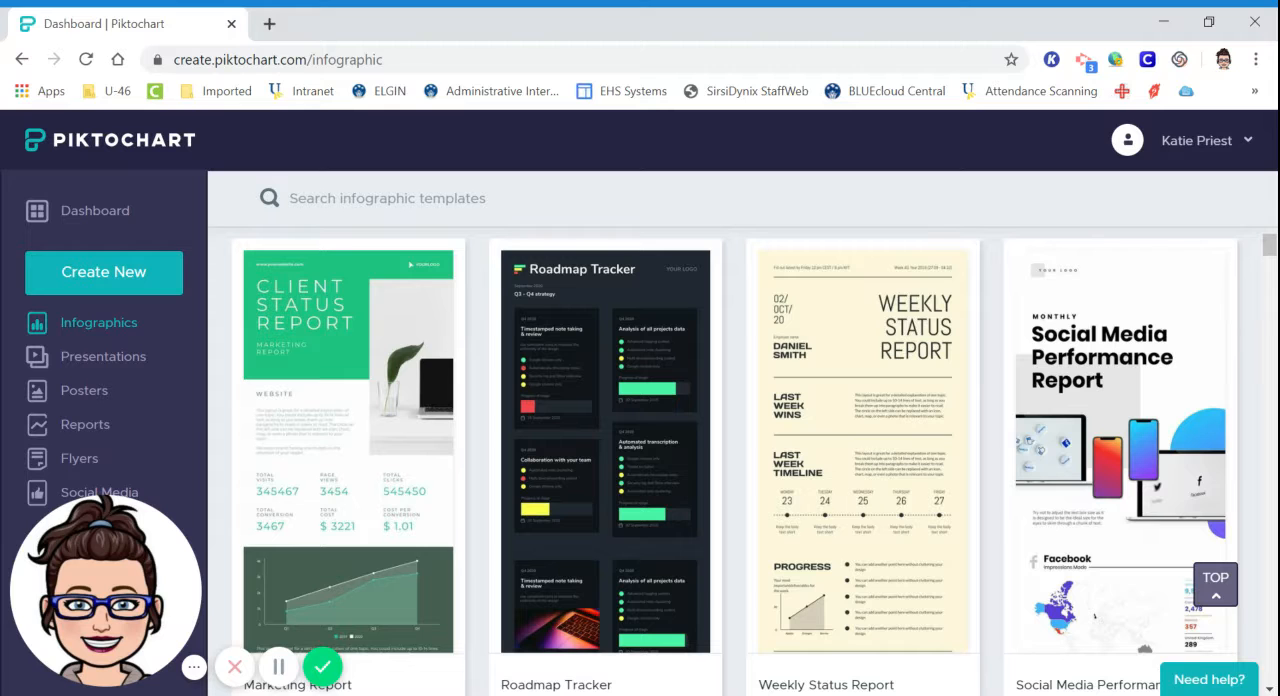
scroll(634, 325, "down", 5)
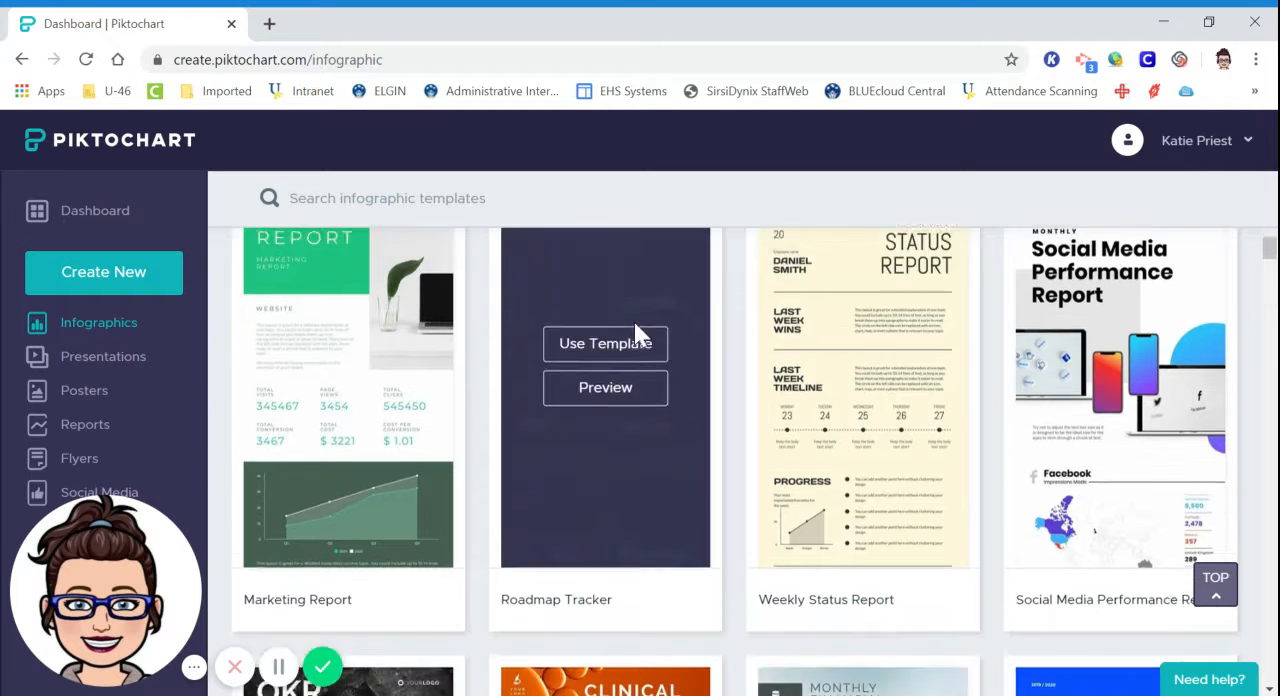
scroll(634, 333, "down", 5)
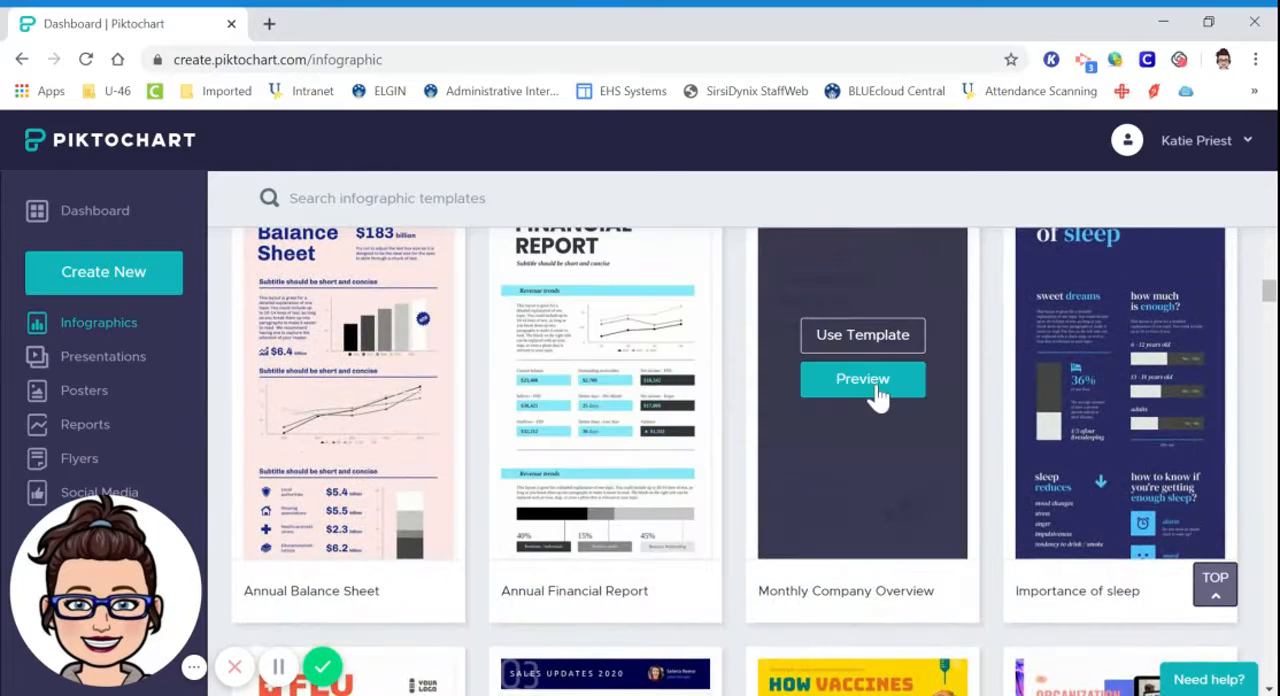
scroll(858, 450, "down", 5)
scroll(857, 446, "down", 5)
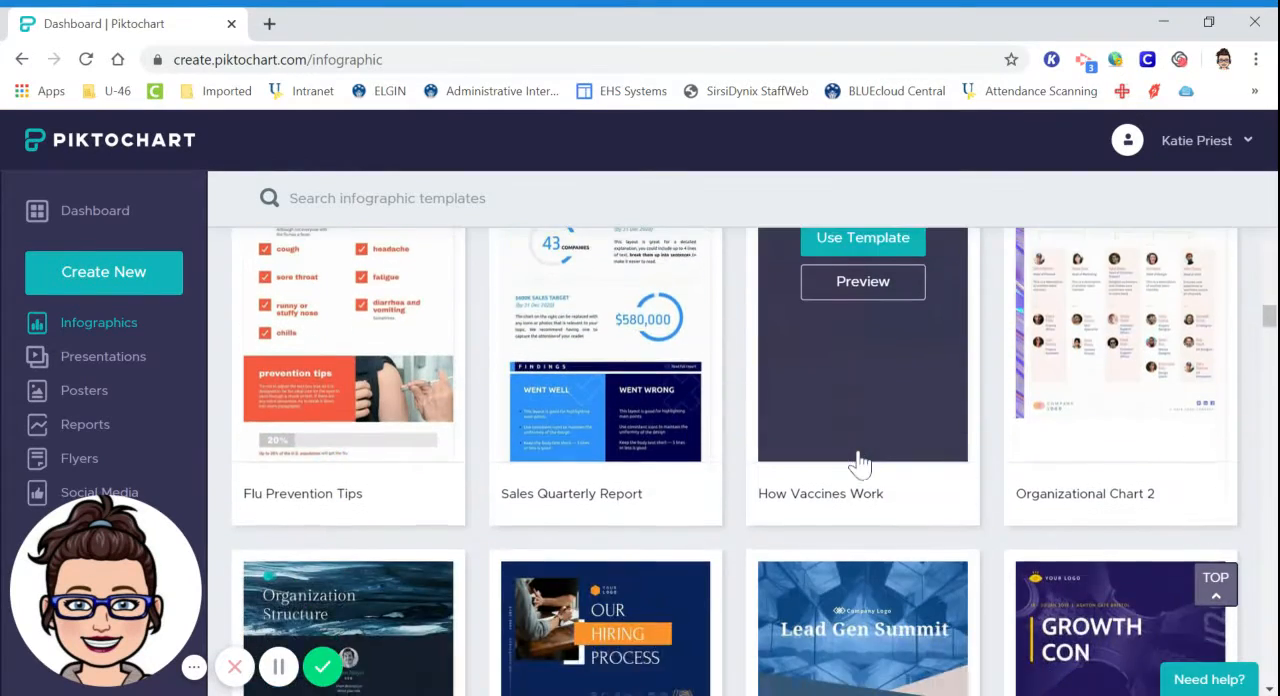
scroll(858, 450, "down", 5)
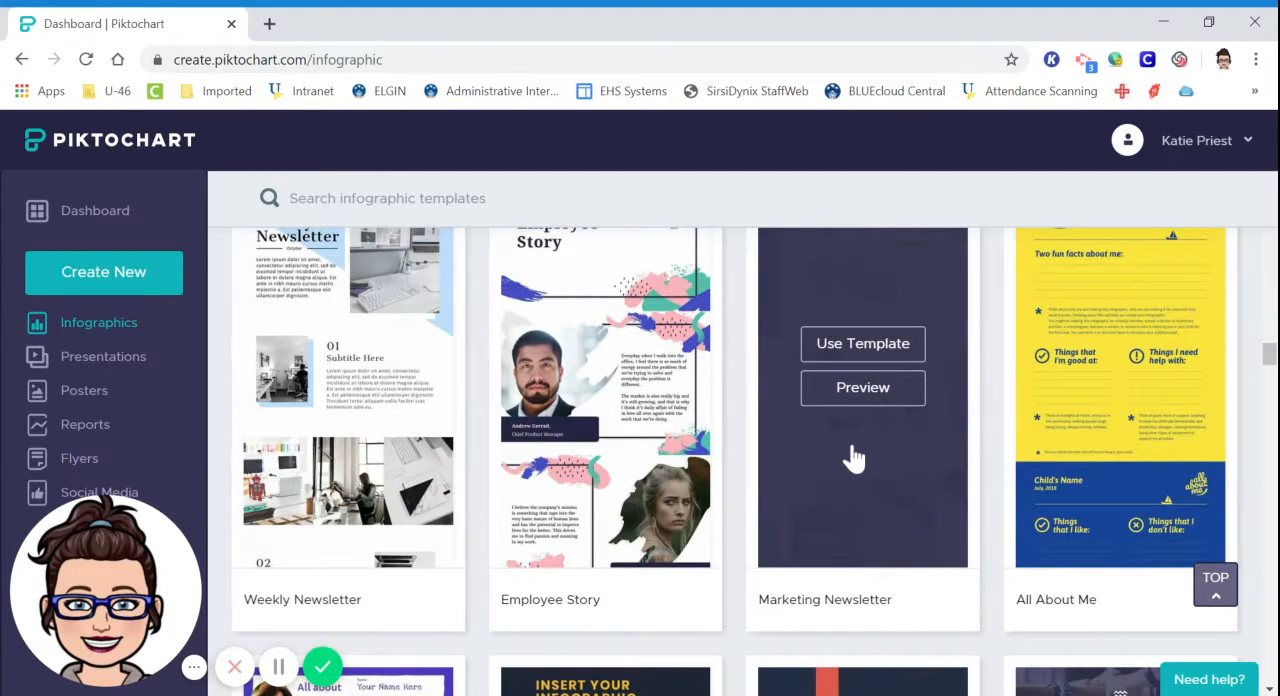
scroll(960, 476, "down", 3)
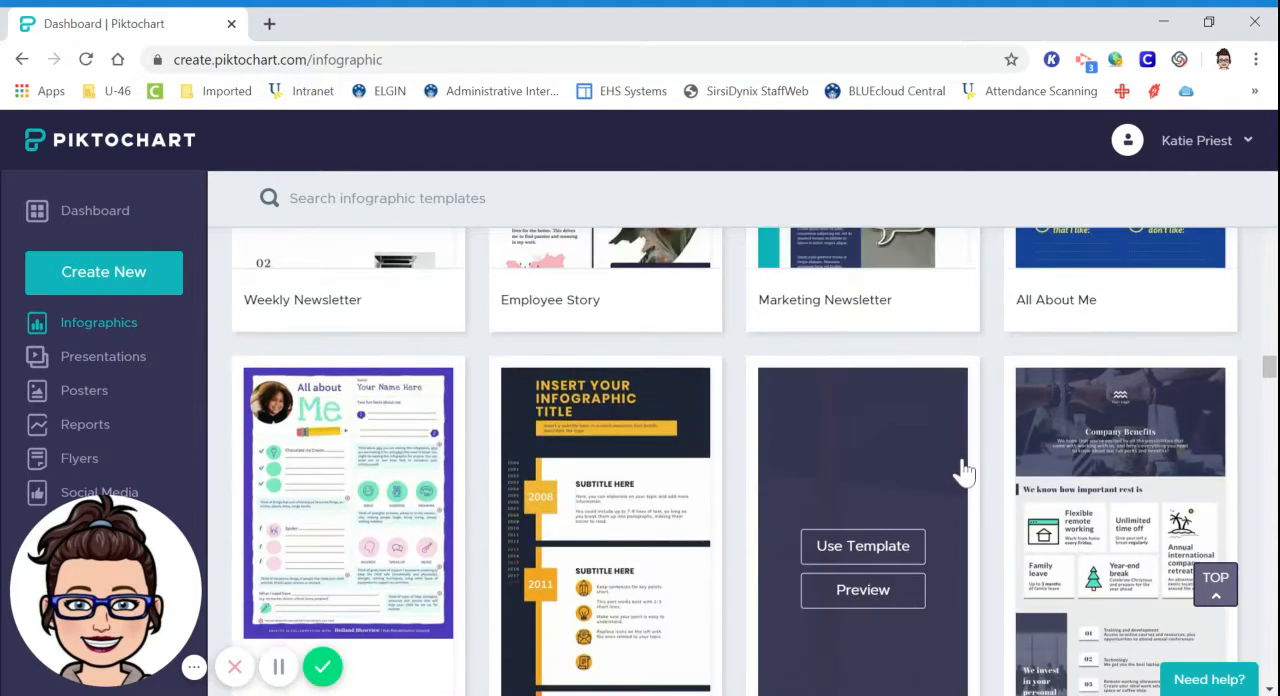
scroll(963, 472, "down", 2)
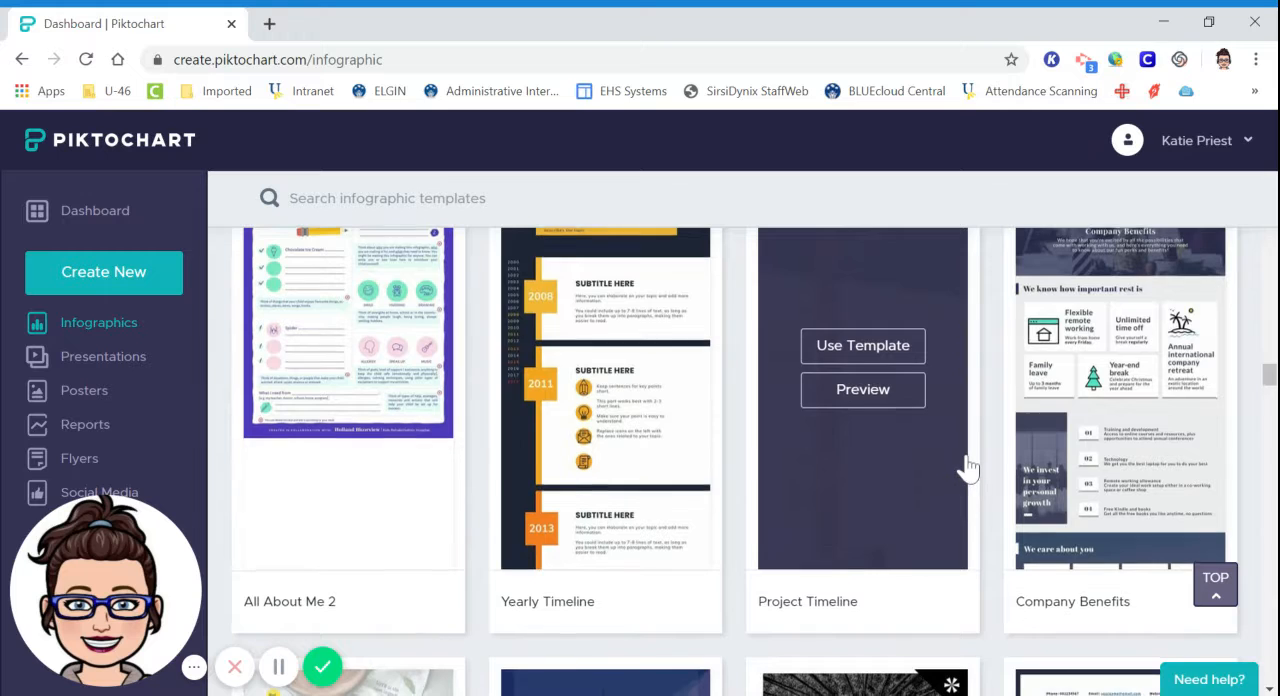
scroll(965, 470, "down", 4)
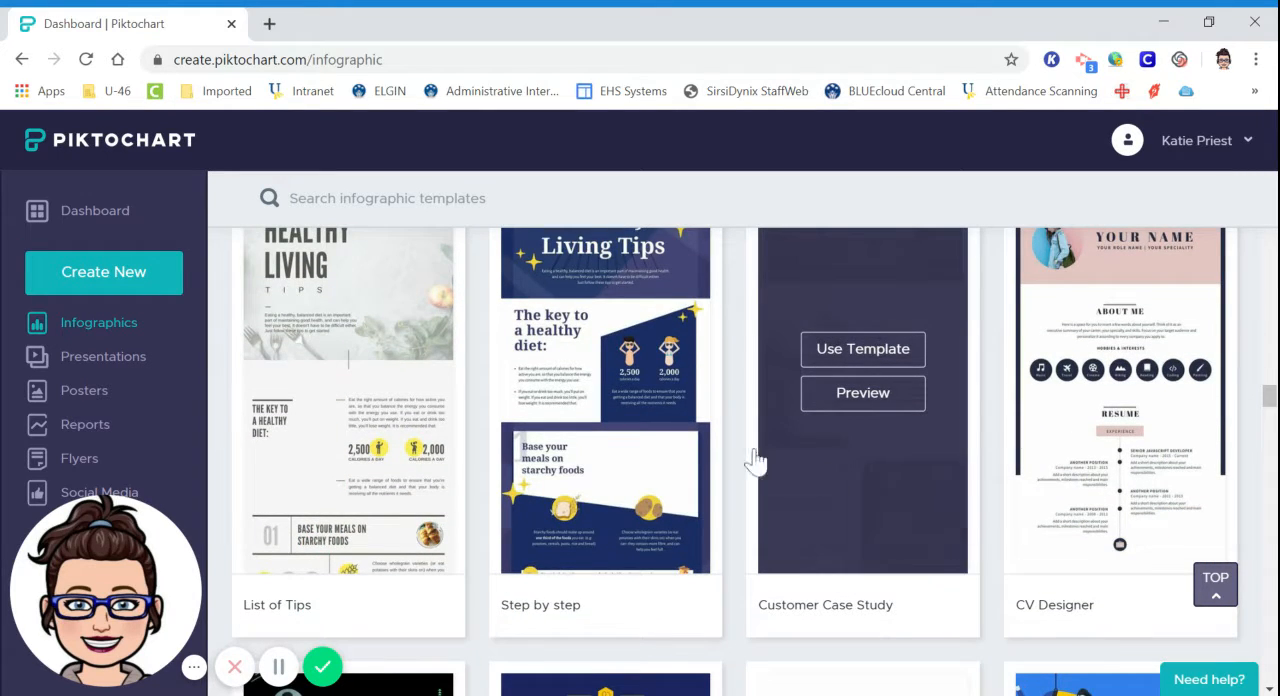
scroll(688, 480, "down", 2)
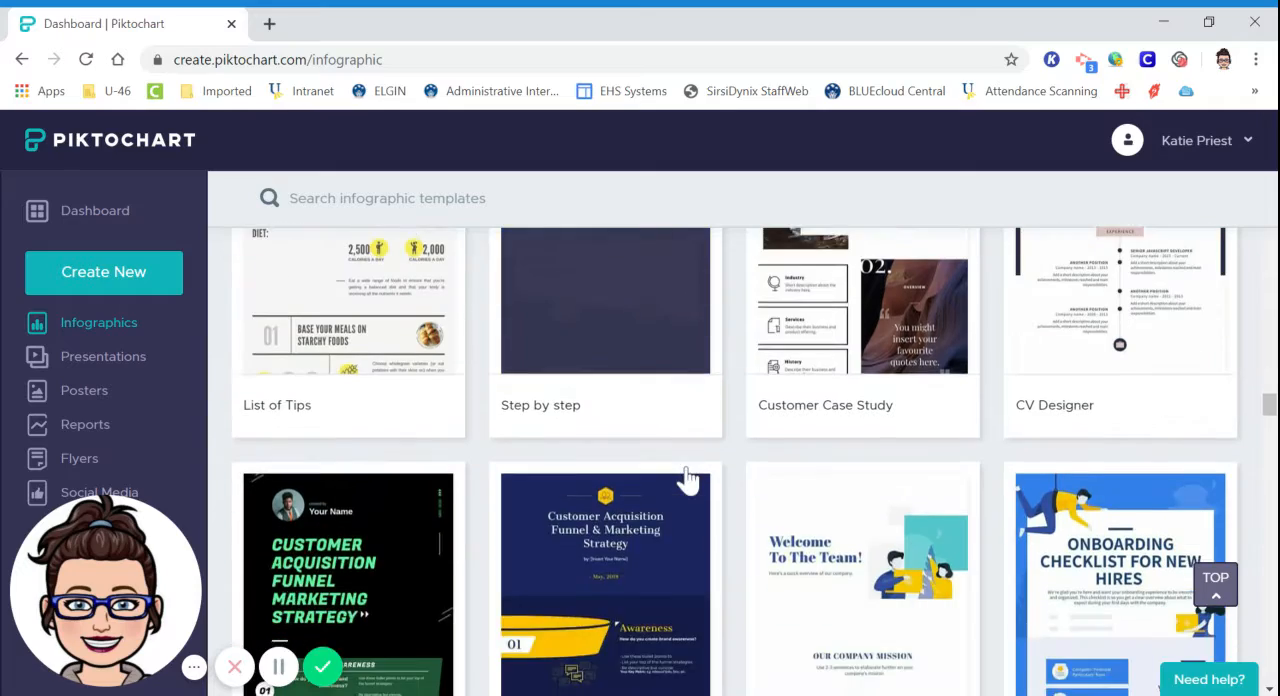
scroll(688, 480, "down", 4)
scroll(688, 480, "up", 5)
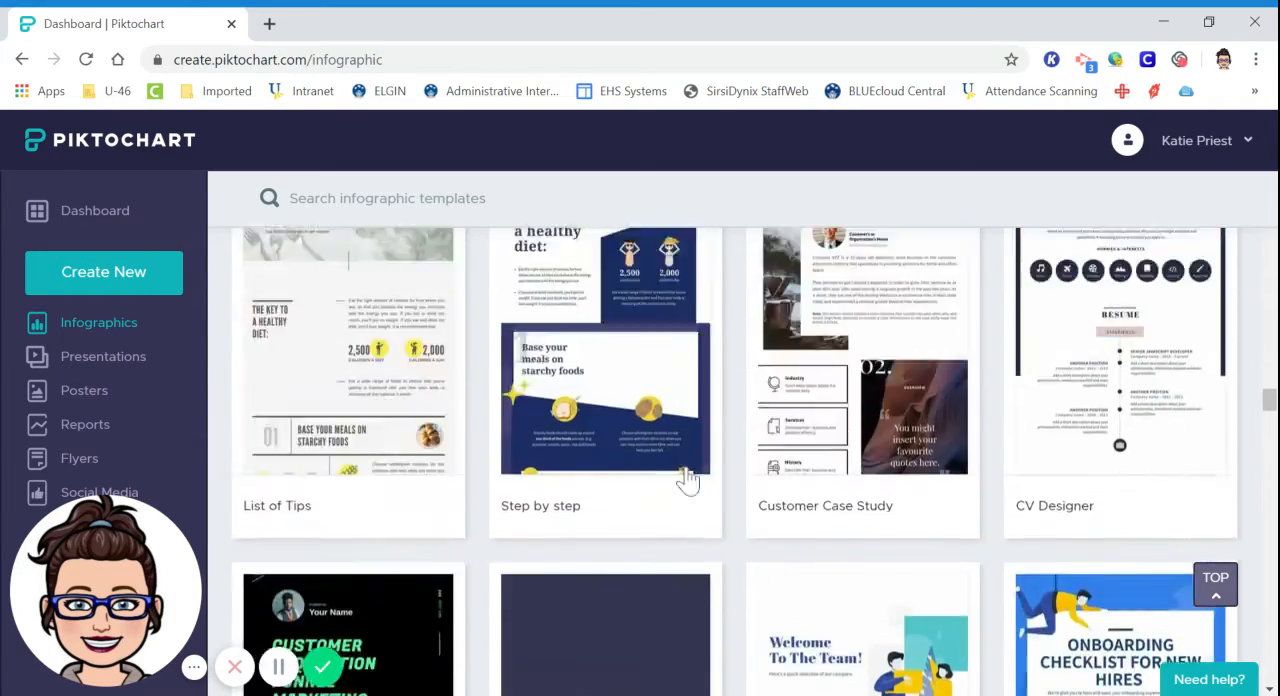
scroll(688, 480, "up", 10)
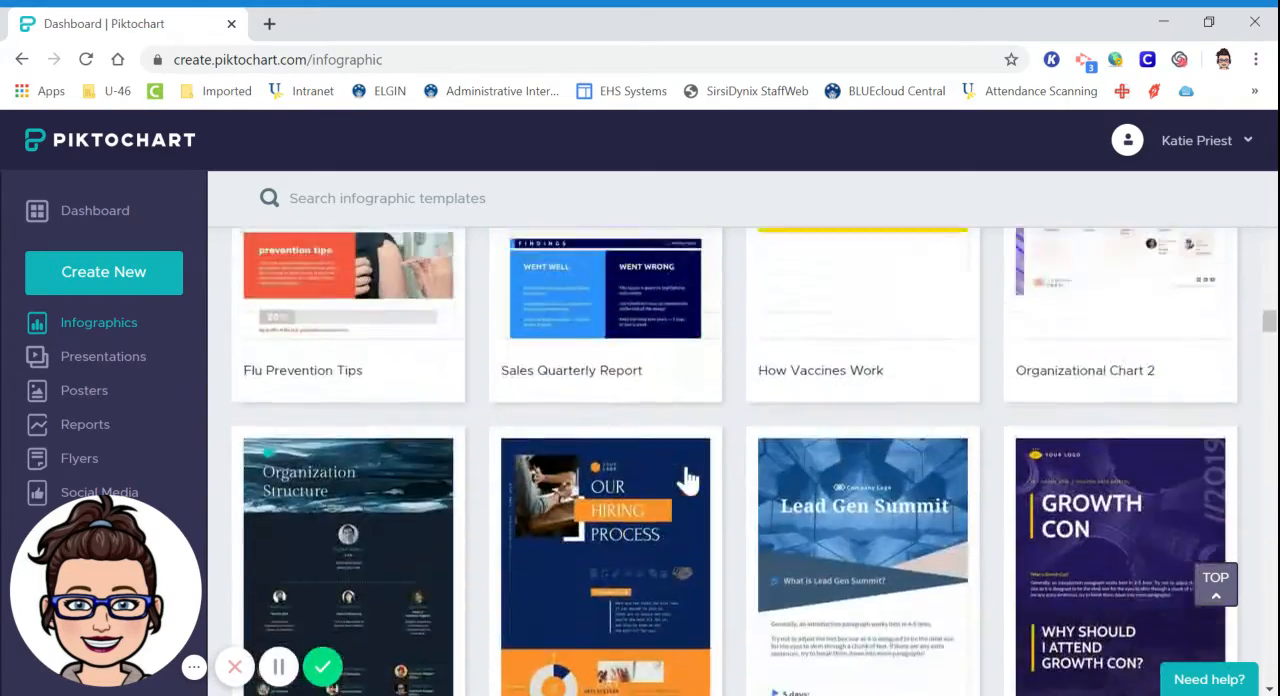
scroll(688, 480, "up", 8)
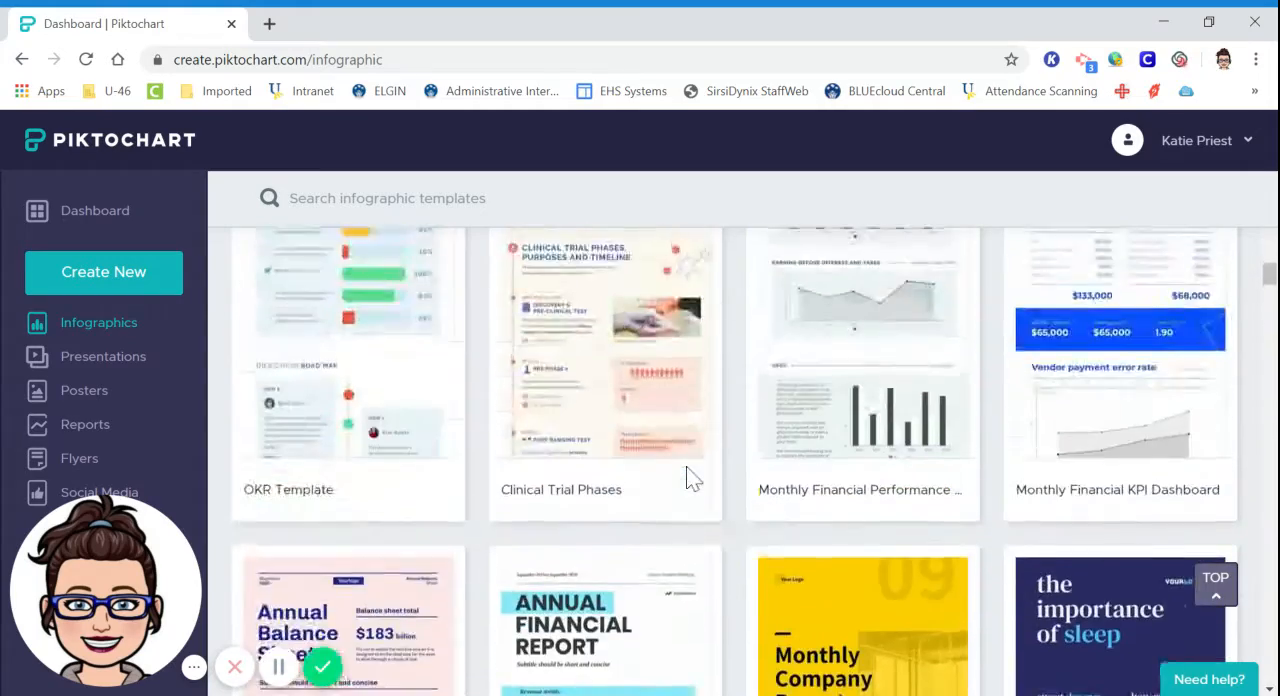
scroll(687, 478, "up", 12)
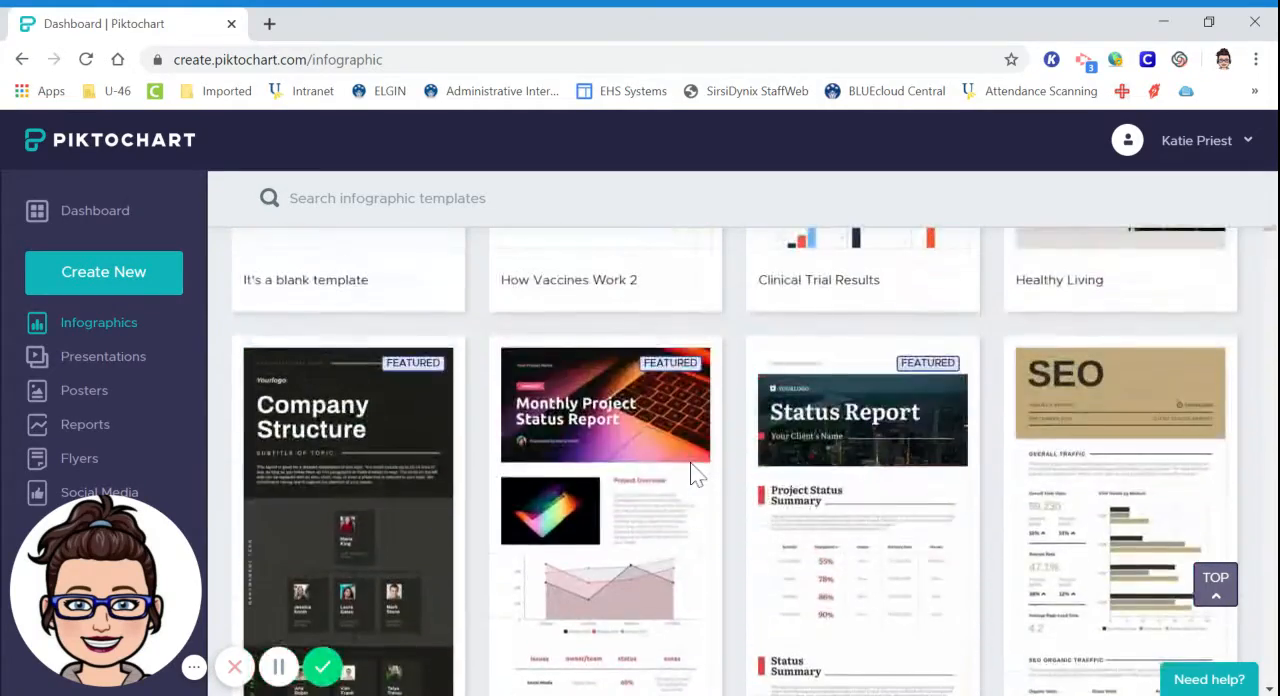
scroll(694, 475, "up", 5)
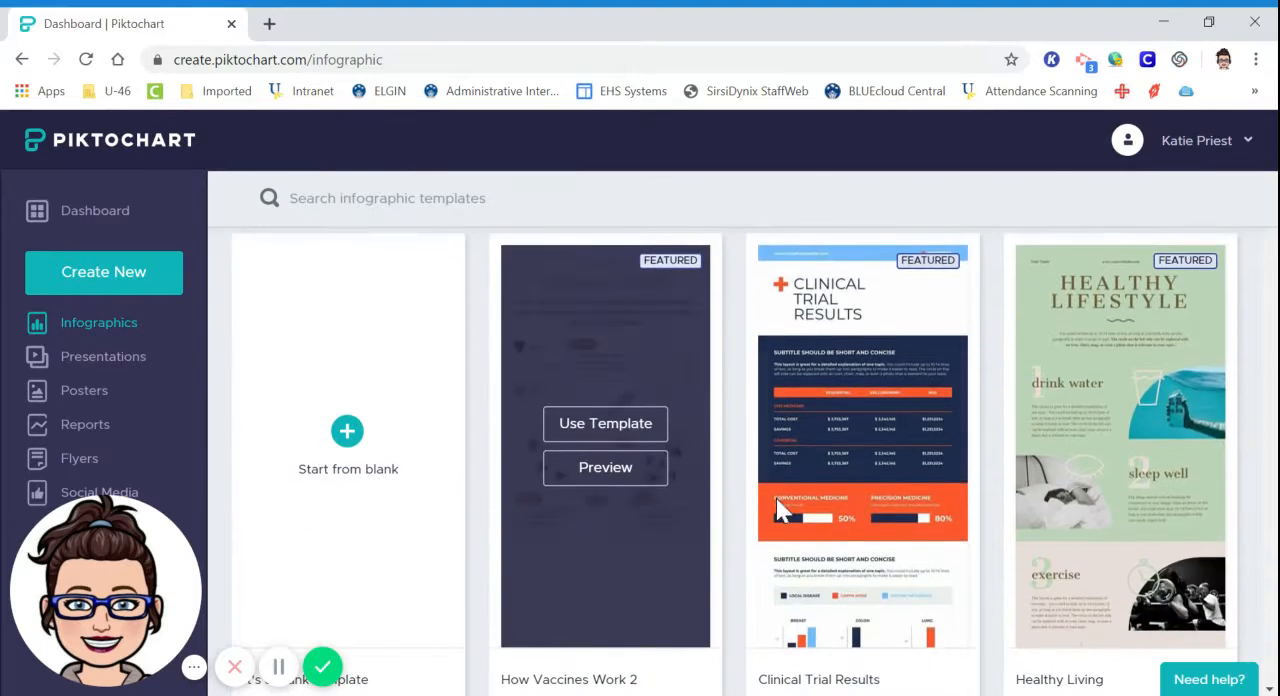
Preview the full Healthy Living template and start a new infographic from it.
mouse_move(1137, 448)
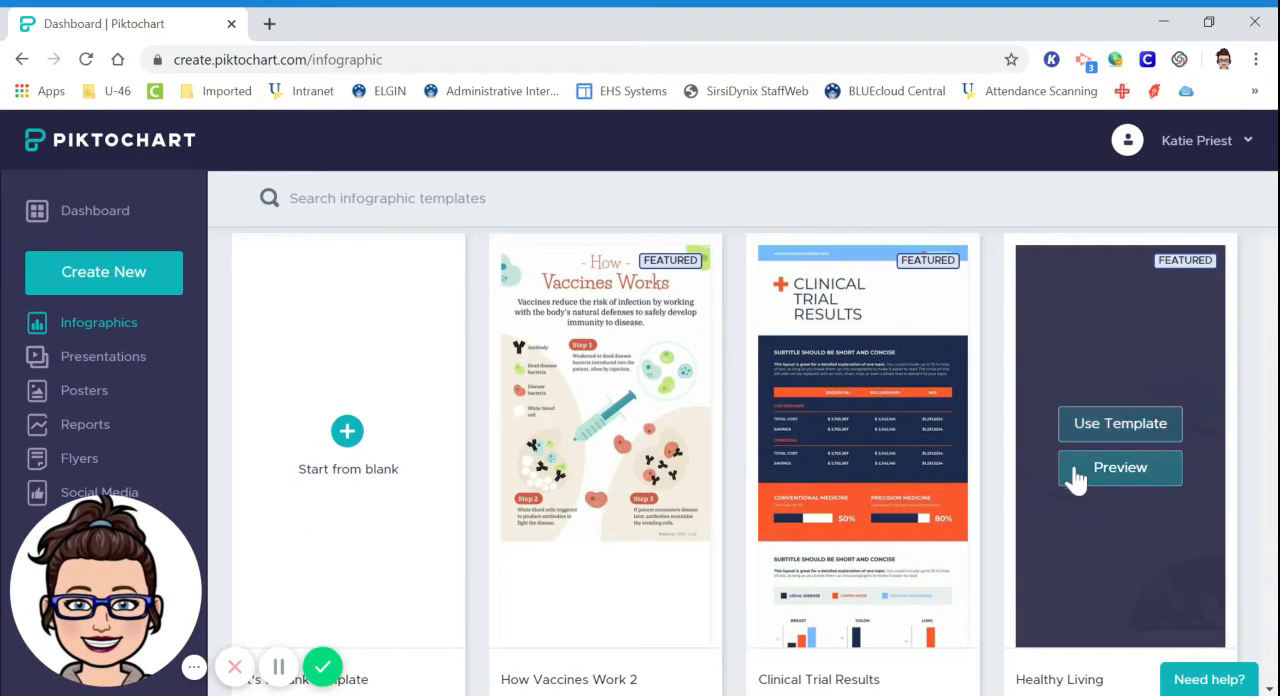
left_click(1108, 474)
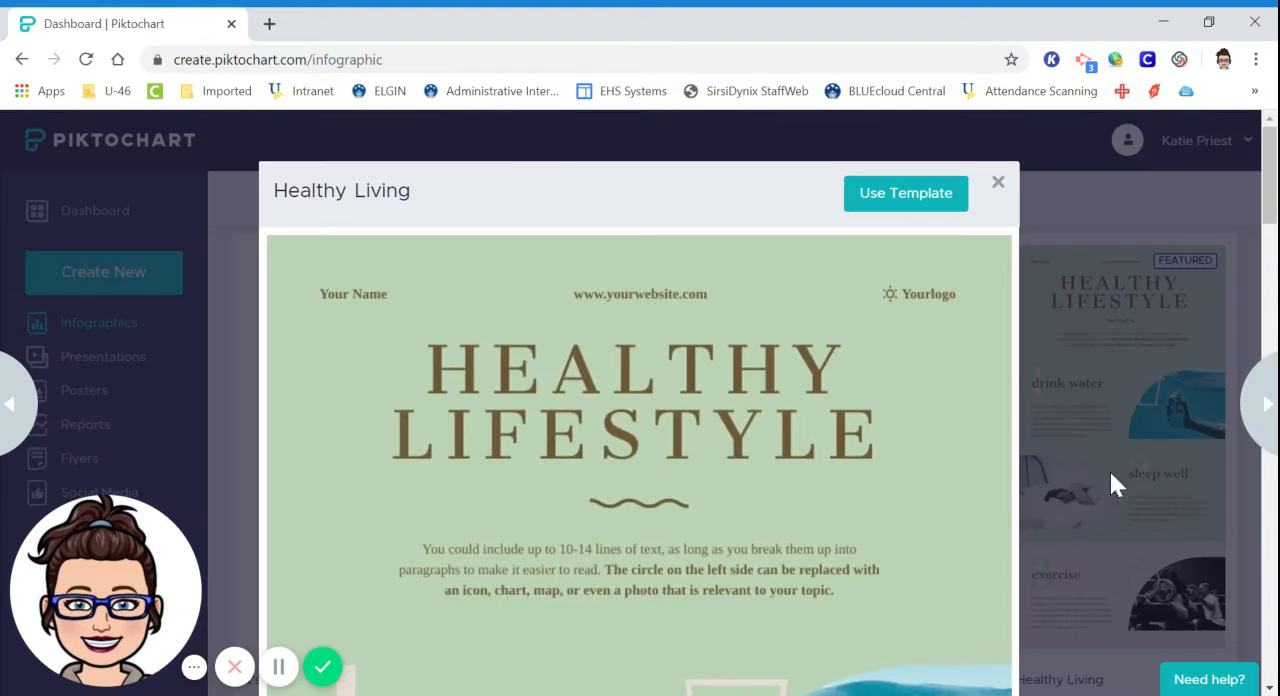
scroll(878, 351, "down", 12)
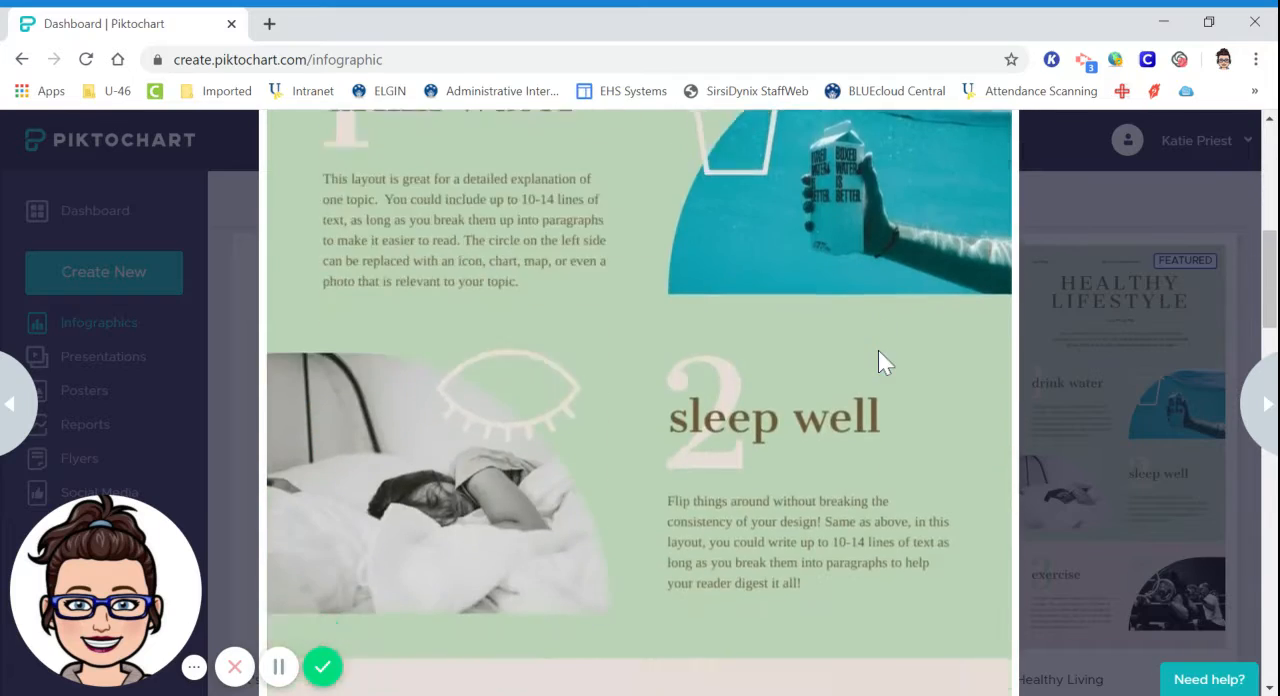
scroll(880, 358, "down", 15)
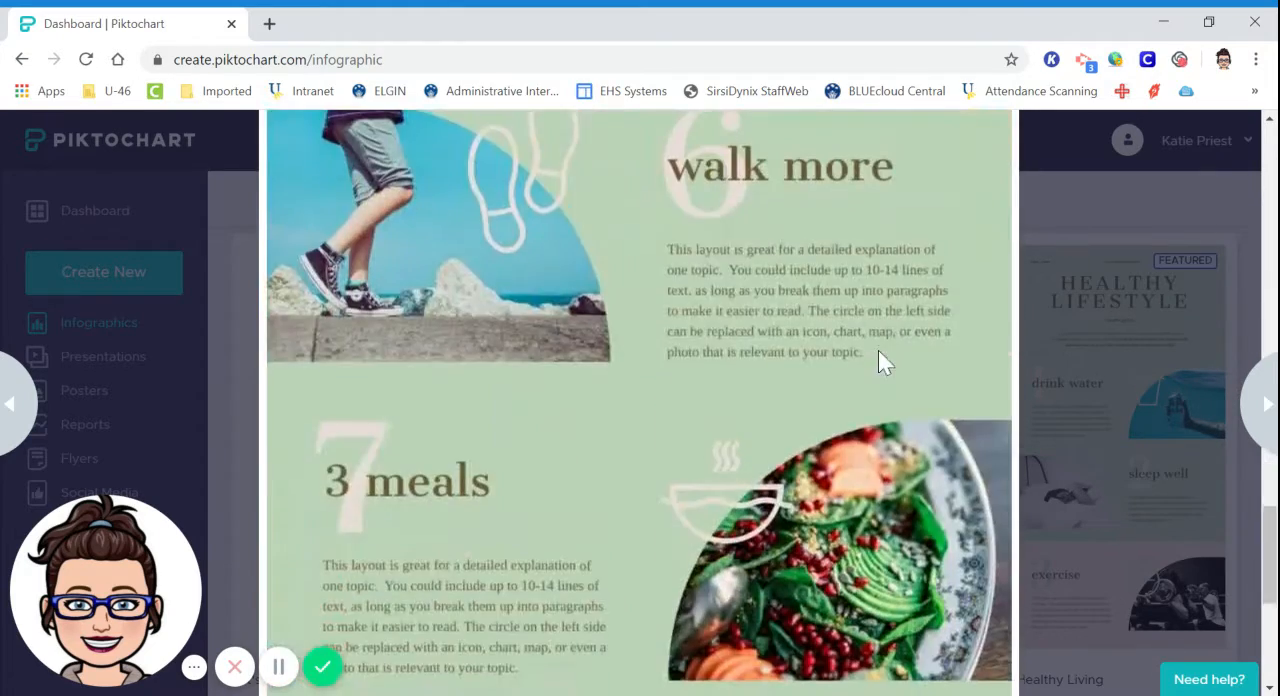
scroll(878, 350, "down", 2)
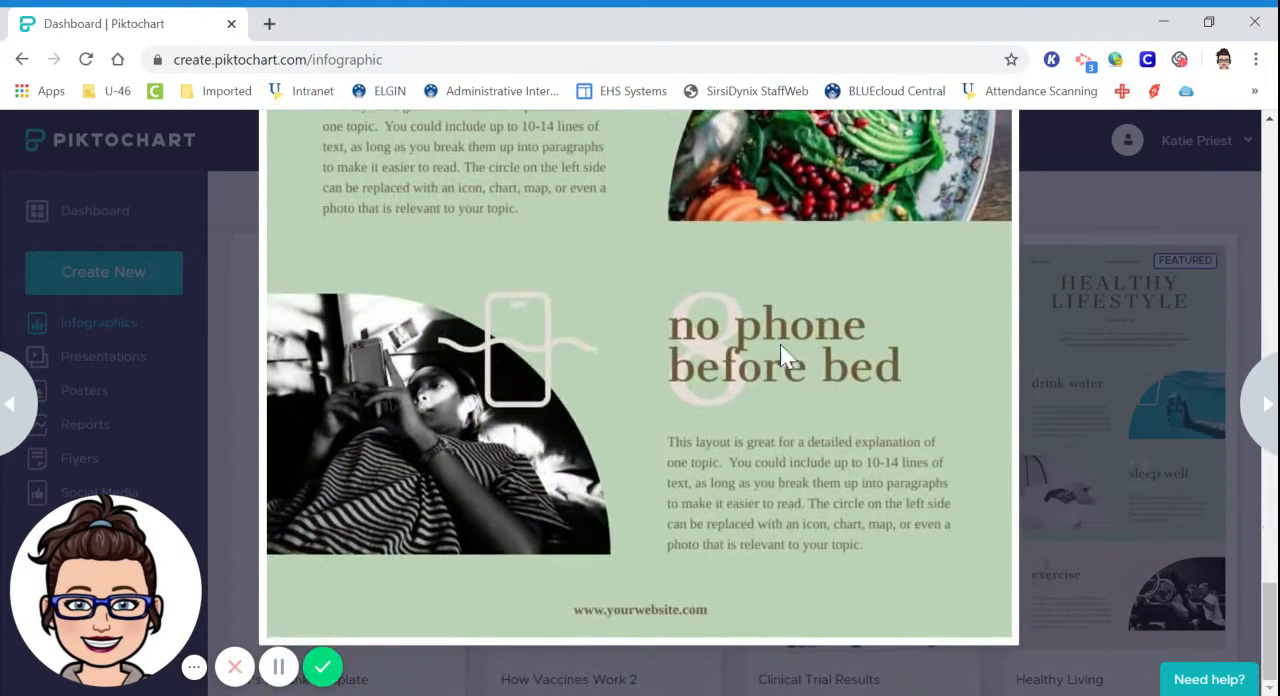
scroll(744, 433, "up", 20)
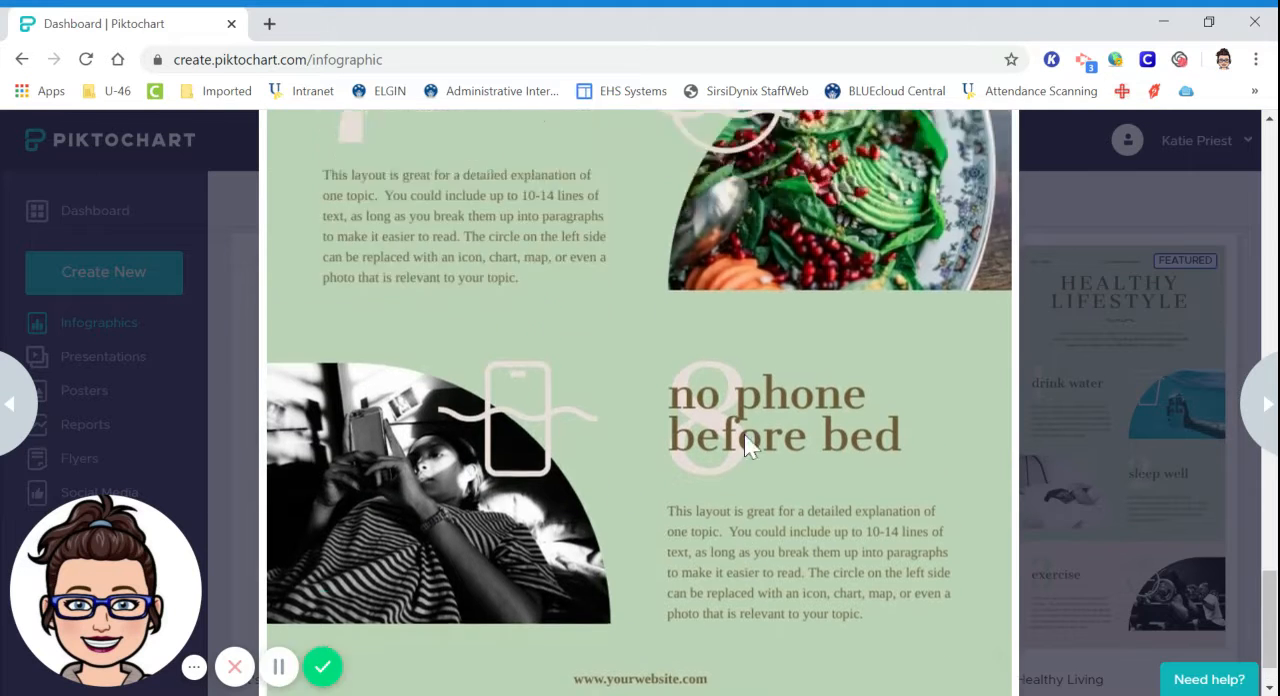
scroll(754, 418, "up", 10)
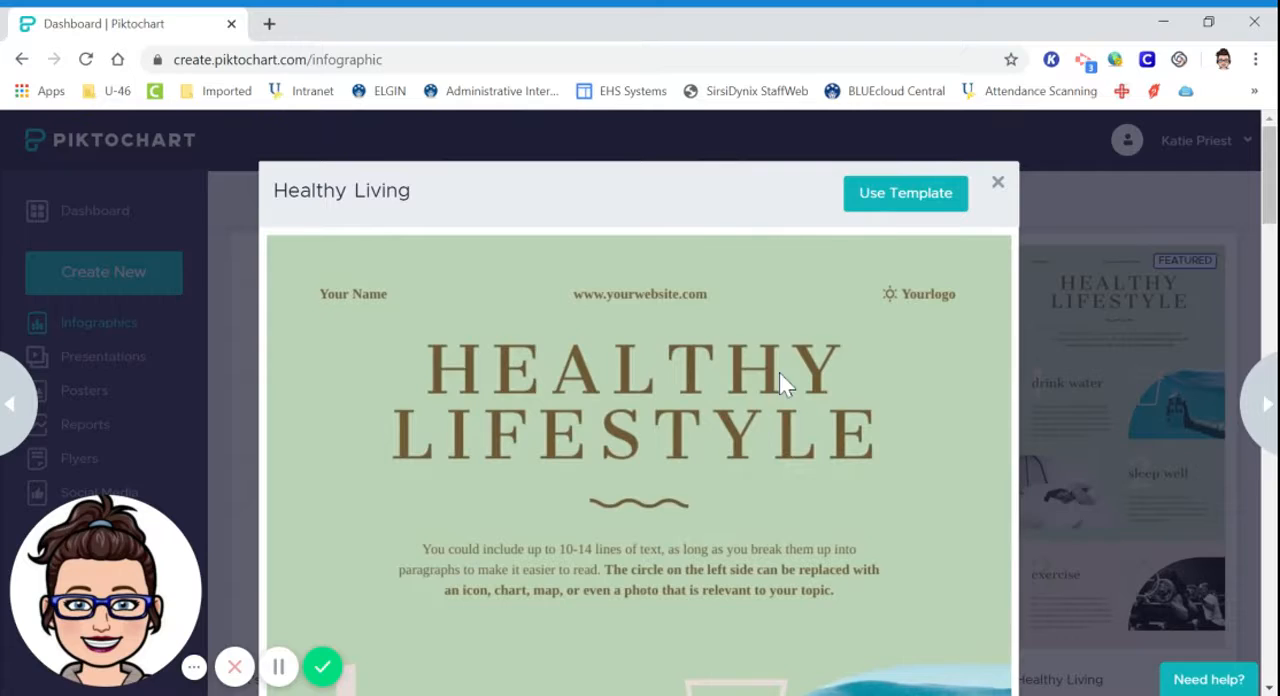
left_click(862, 197)
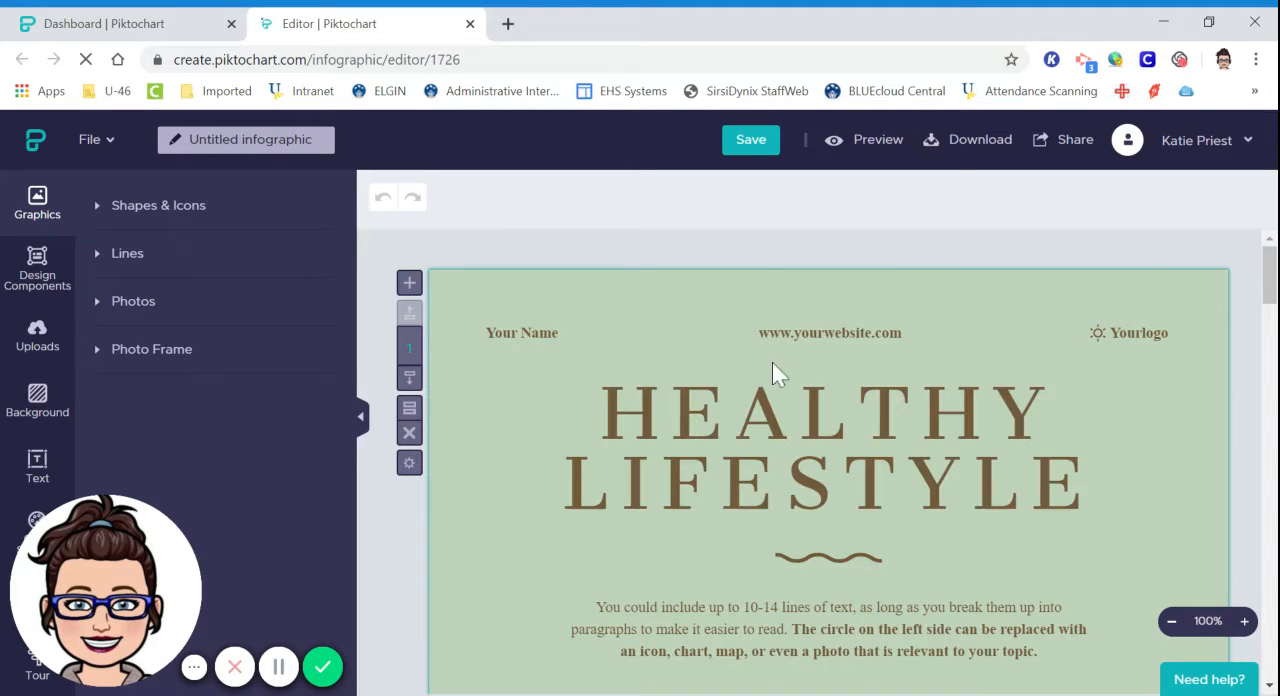
Try selecting the website address in the infographic header, and delete the "Yourlogo" text beside the sun icon.
left_click(775, 327)
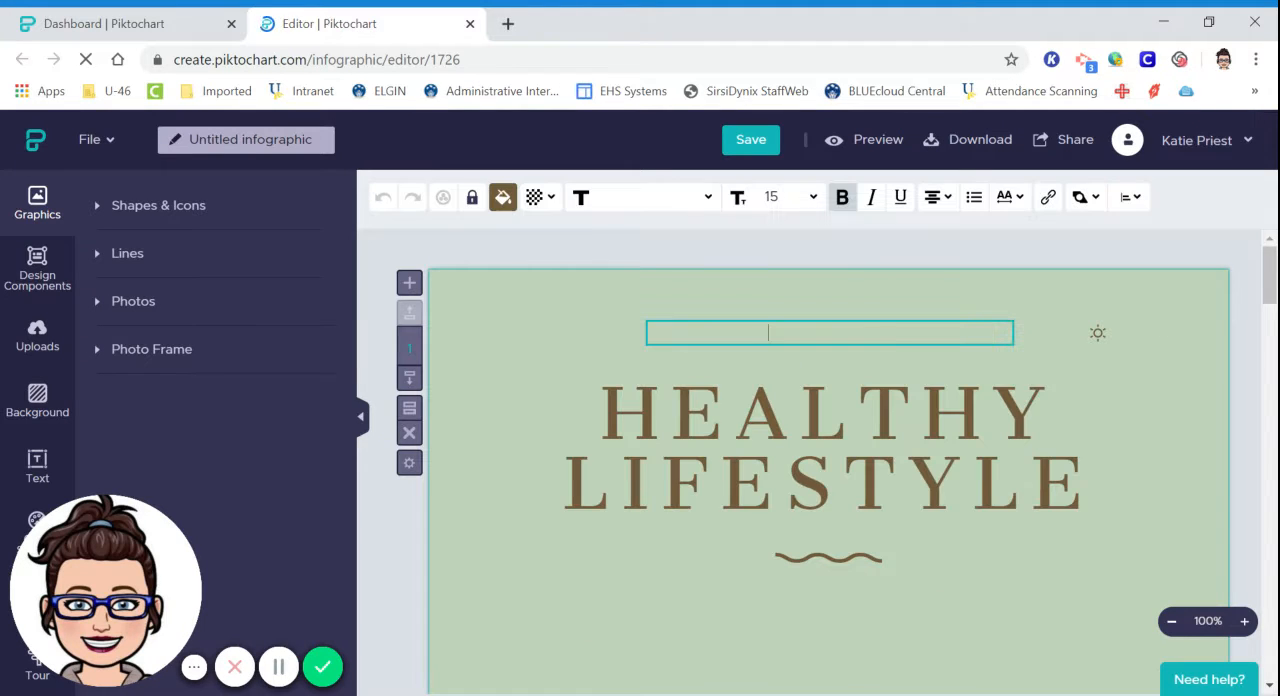
double_click(775, 332)
triple_click(776, 333)
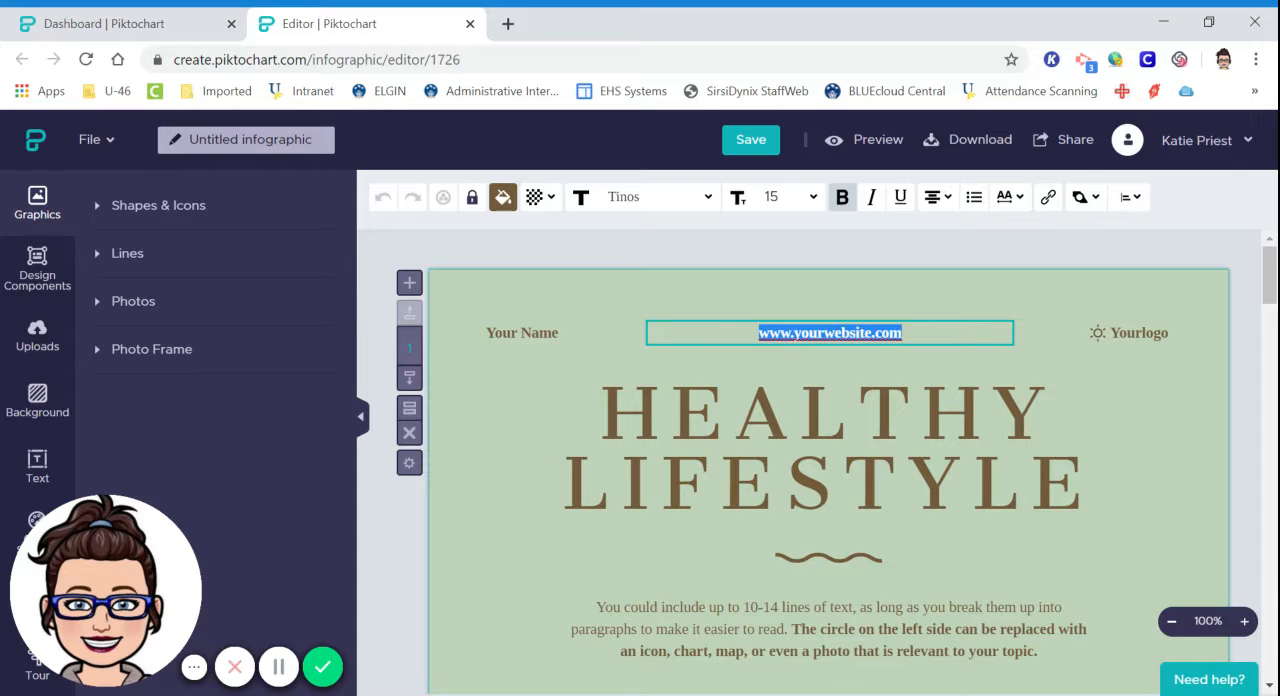
left_click(1136, 334)
key("Delete")
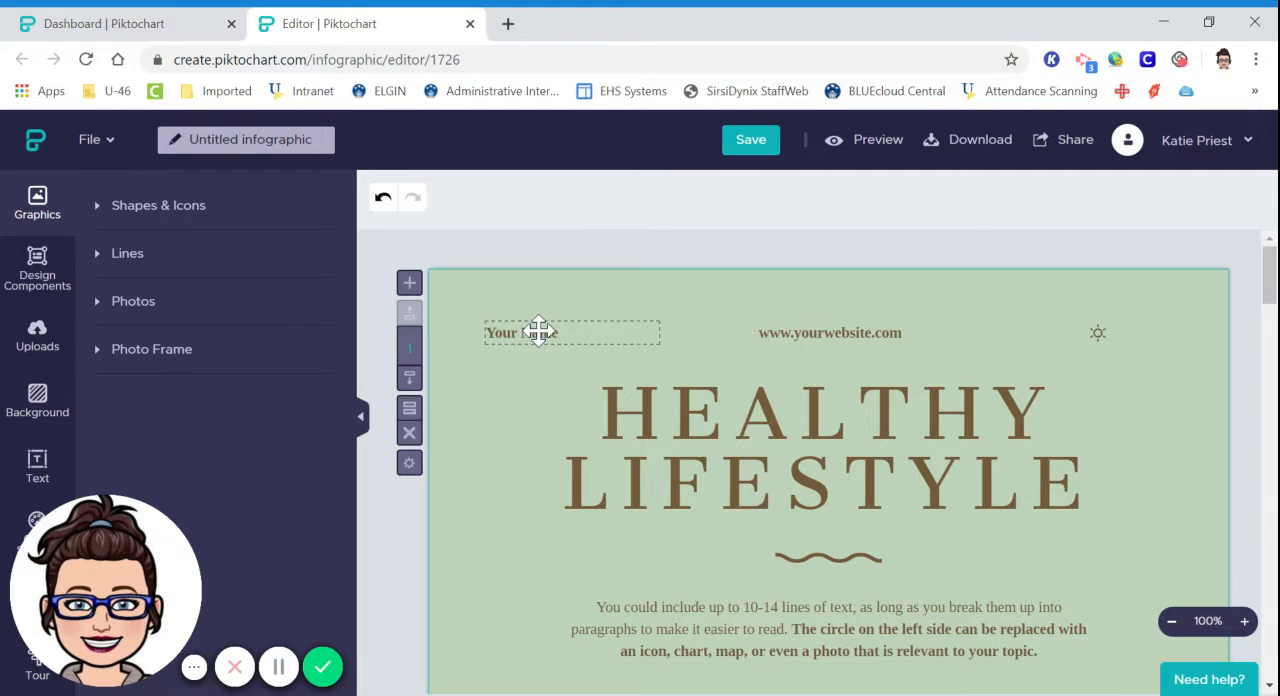
Open the website address text in the header for editing and highlight all of it.
scroll(537, 331, "down", 1)
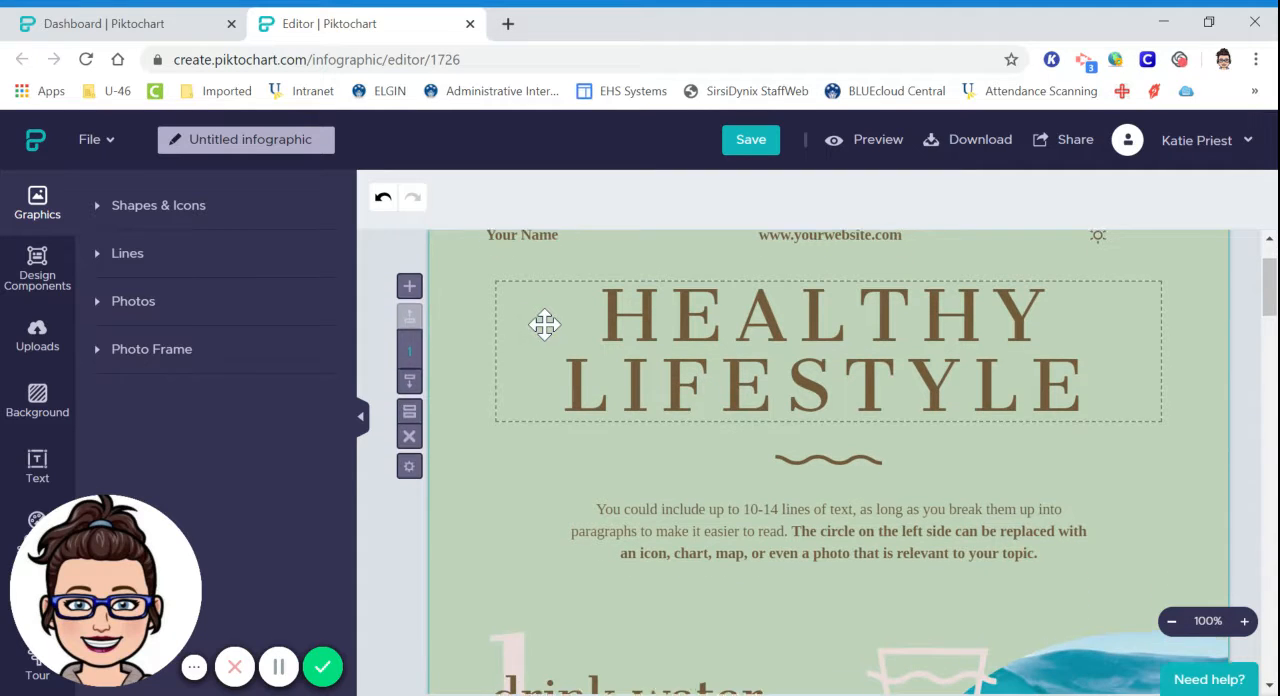
scroll(541, 325, "up", 1)
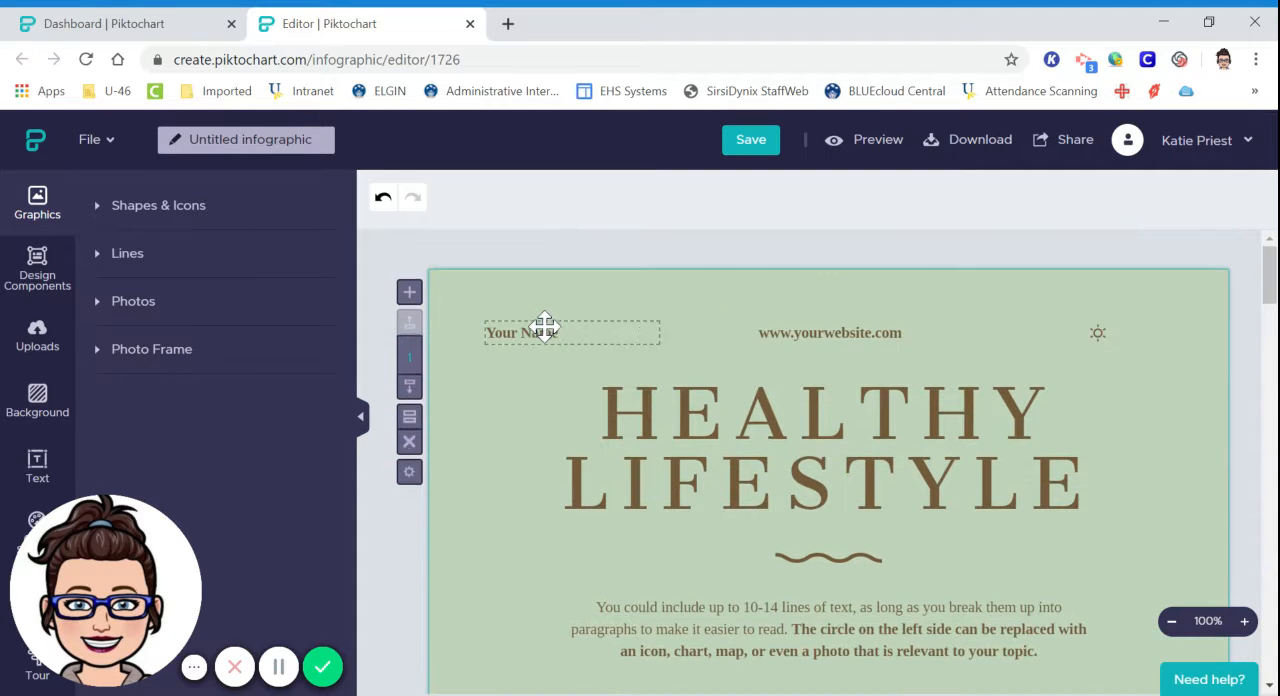
left_click(820, 331)
left_click(820, 331)
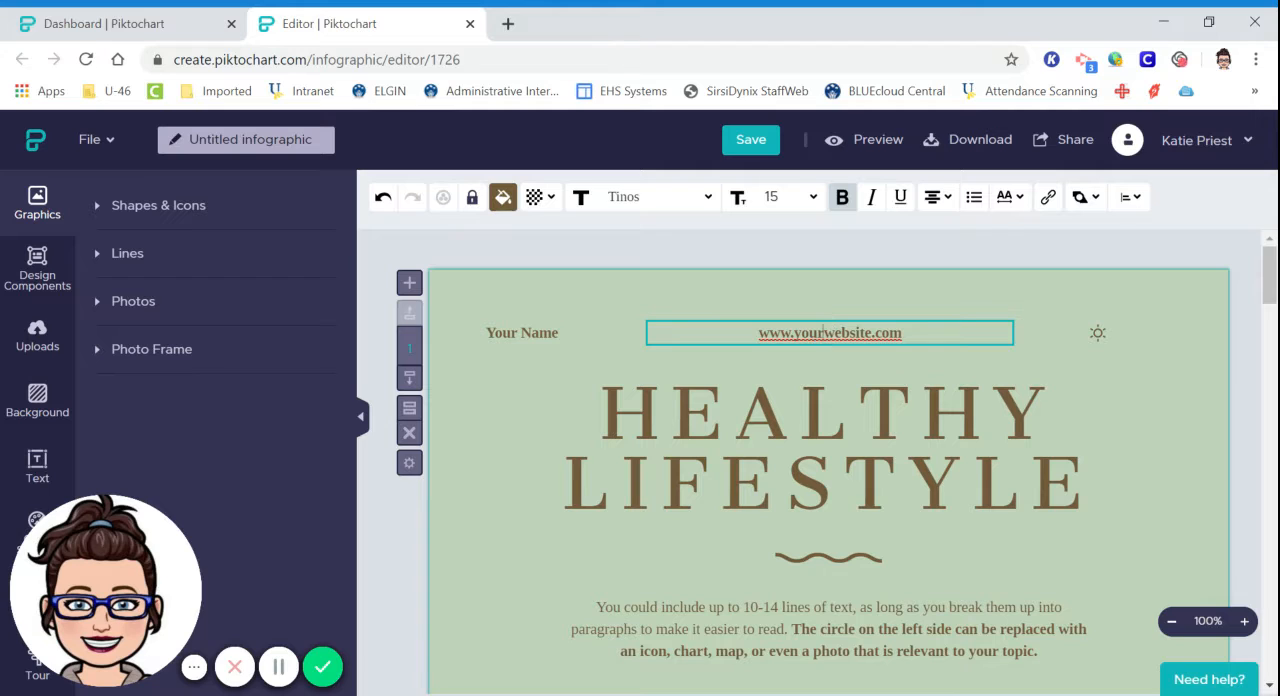
left_click_drag(904, 334, 920, 347)
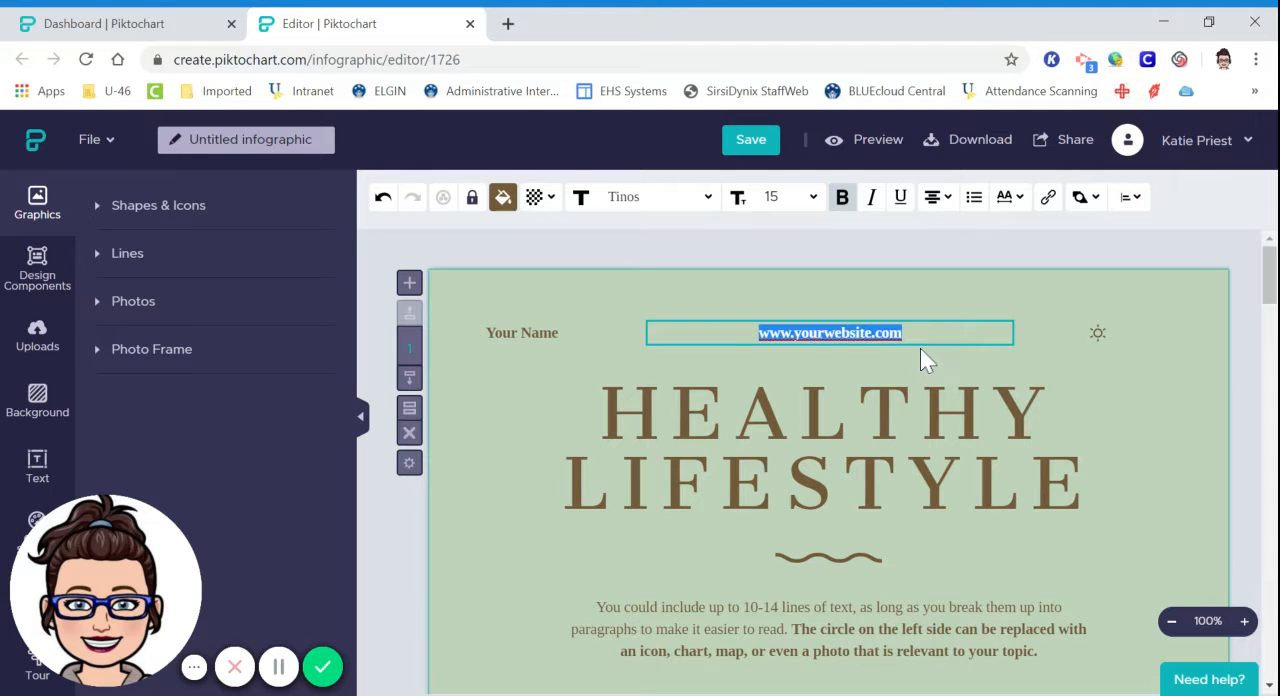
Select the photo frame in the "drink water" section and view the available shapes and icons.
scroll(866, 362, "down", 4)
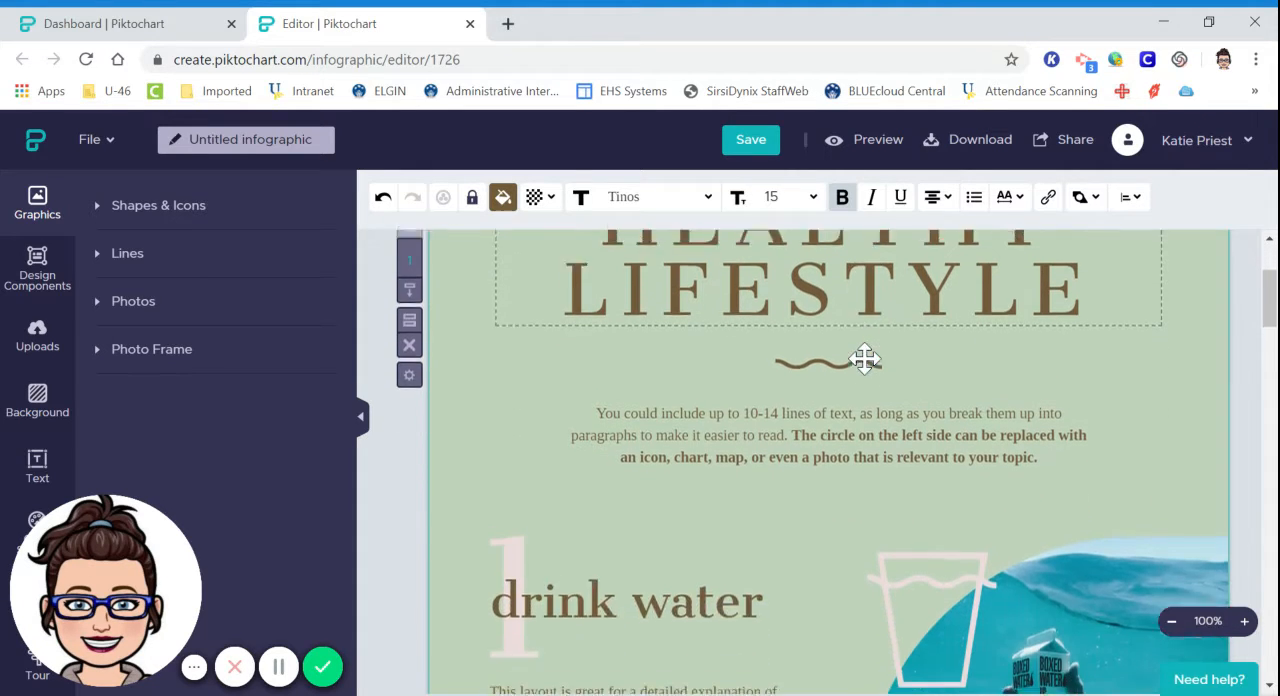
scroll(864, 358, "down", 1)
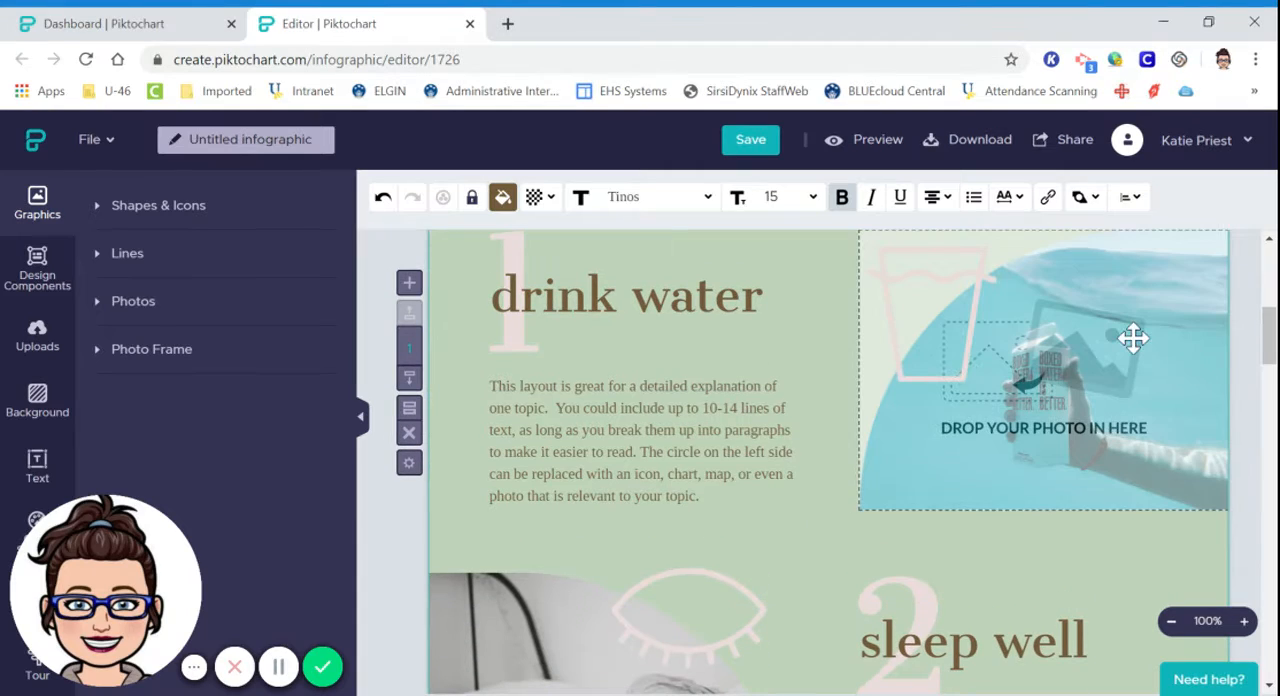
left_click(1133, 338)
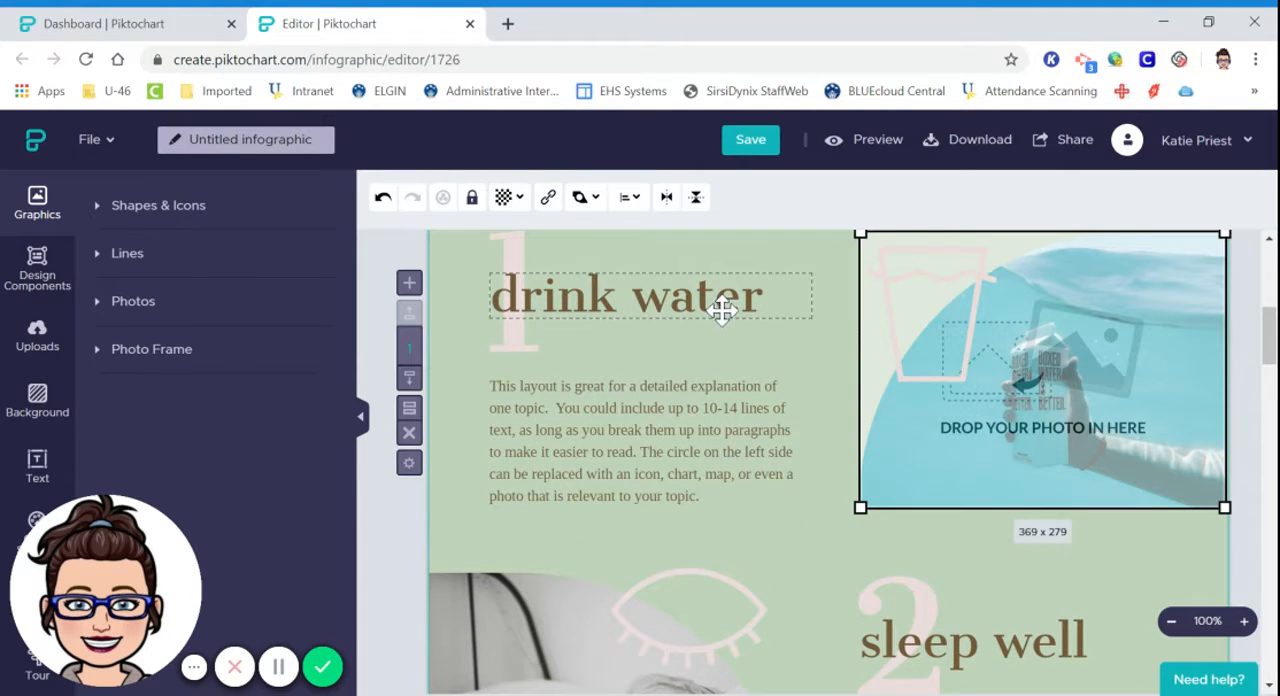
scroll(738, 314, "up", 2)
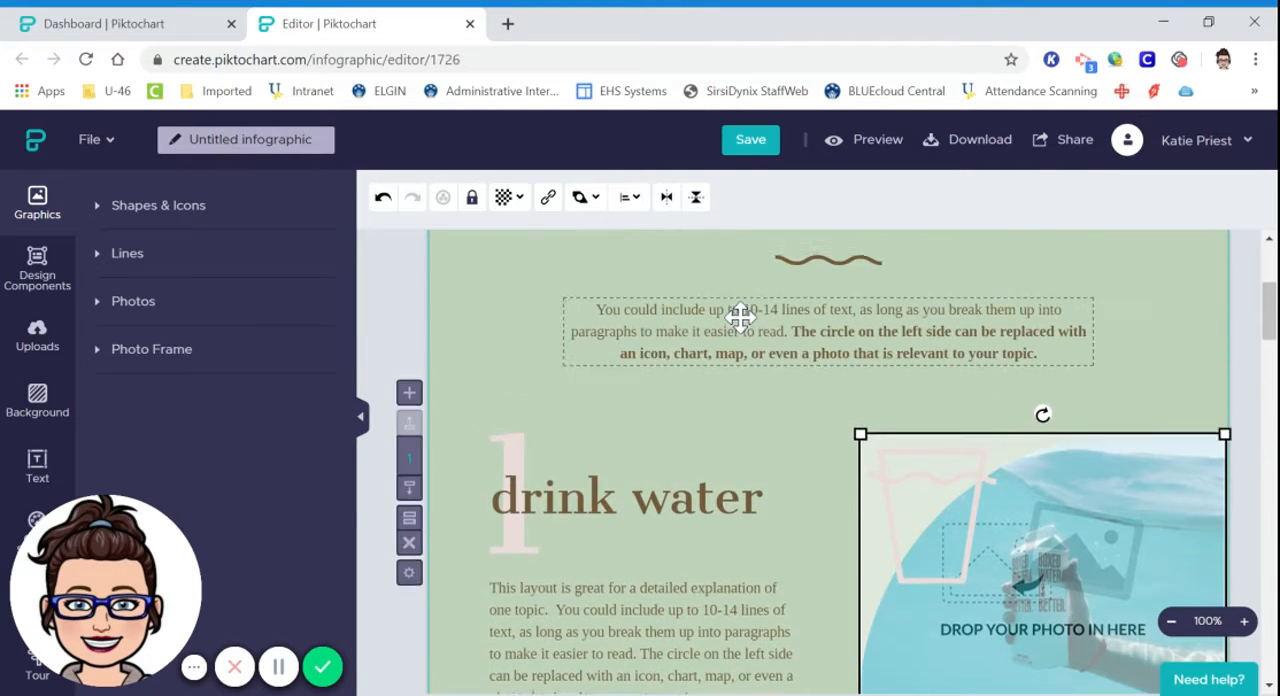
scroll(740, 318, "down", 1)
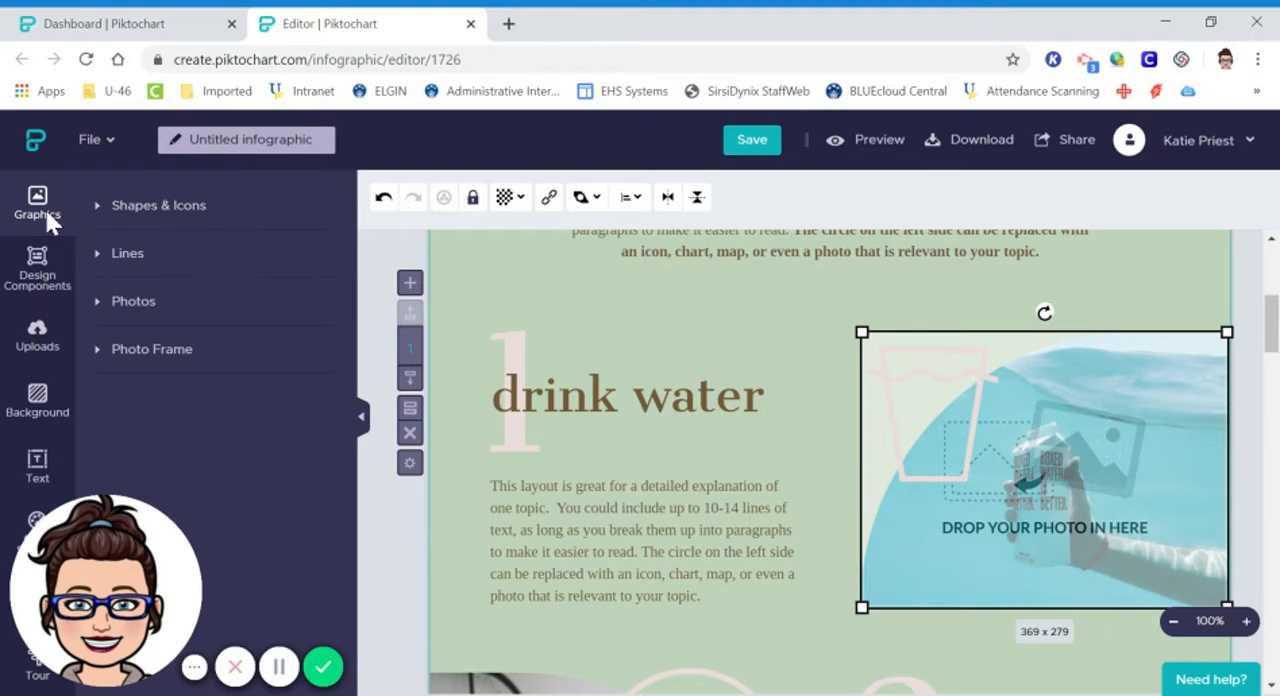
left_click(158, 207)
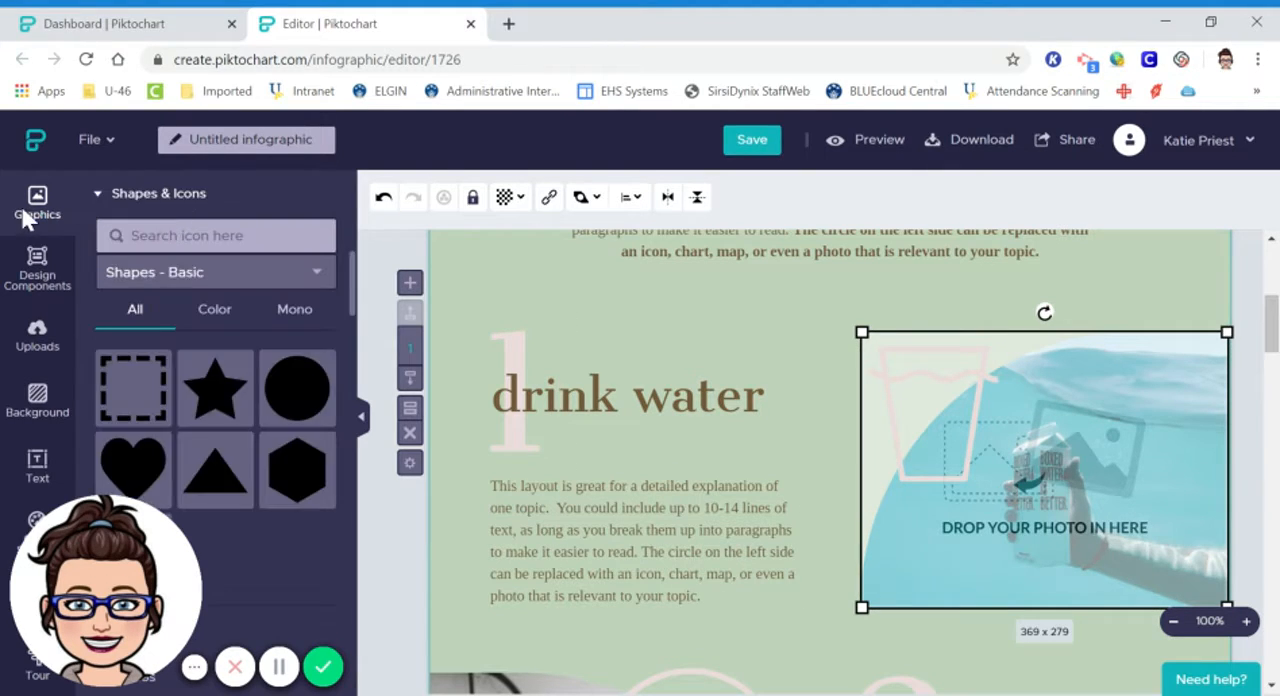
left_click(150, 207)
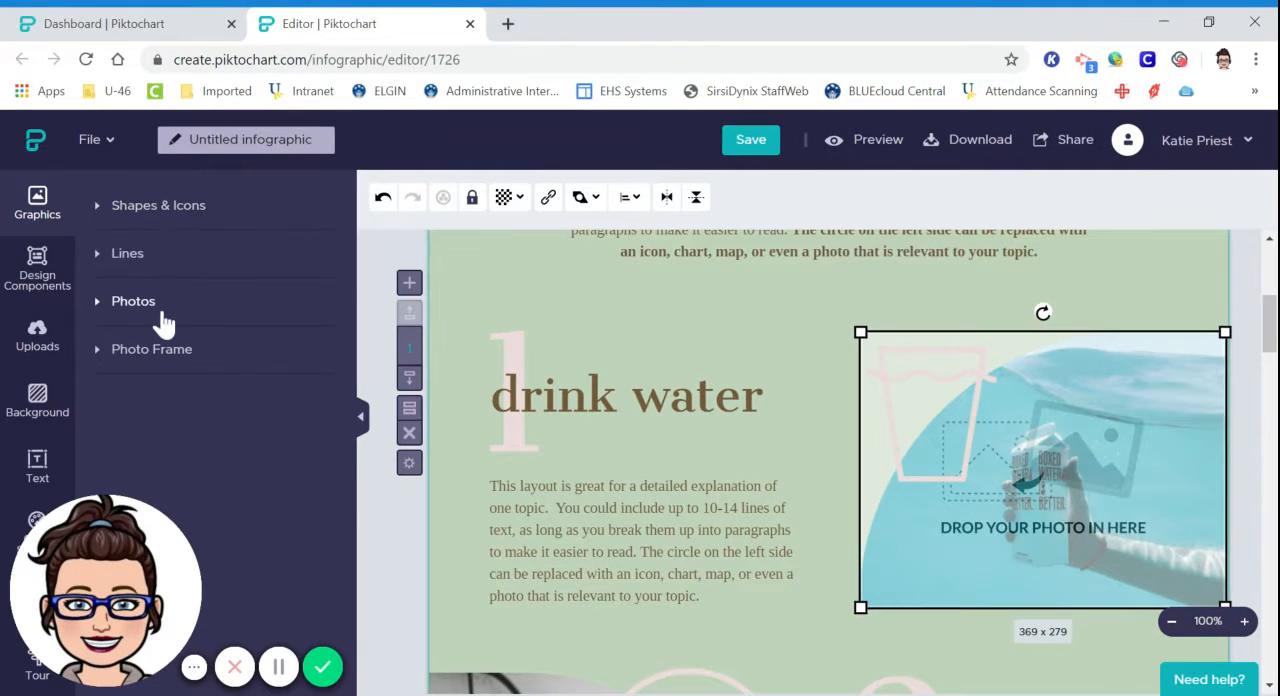
Search the Unsplash photos for "fruit" and replace the "drink water" picture with the sliced citrus photo.
left_click(171, 303)
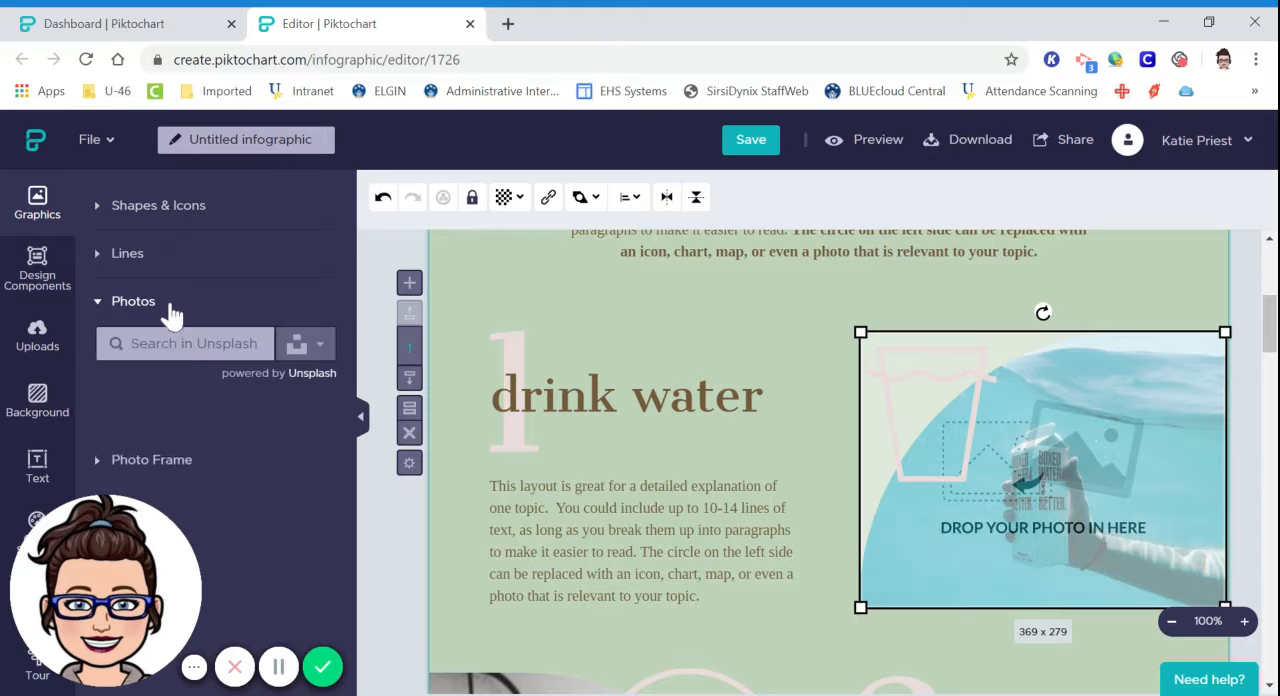
left_click(186, 344)
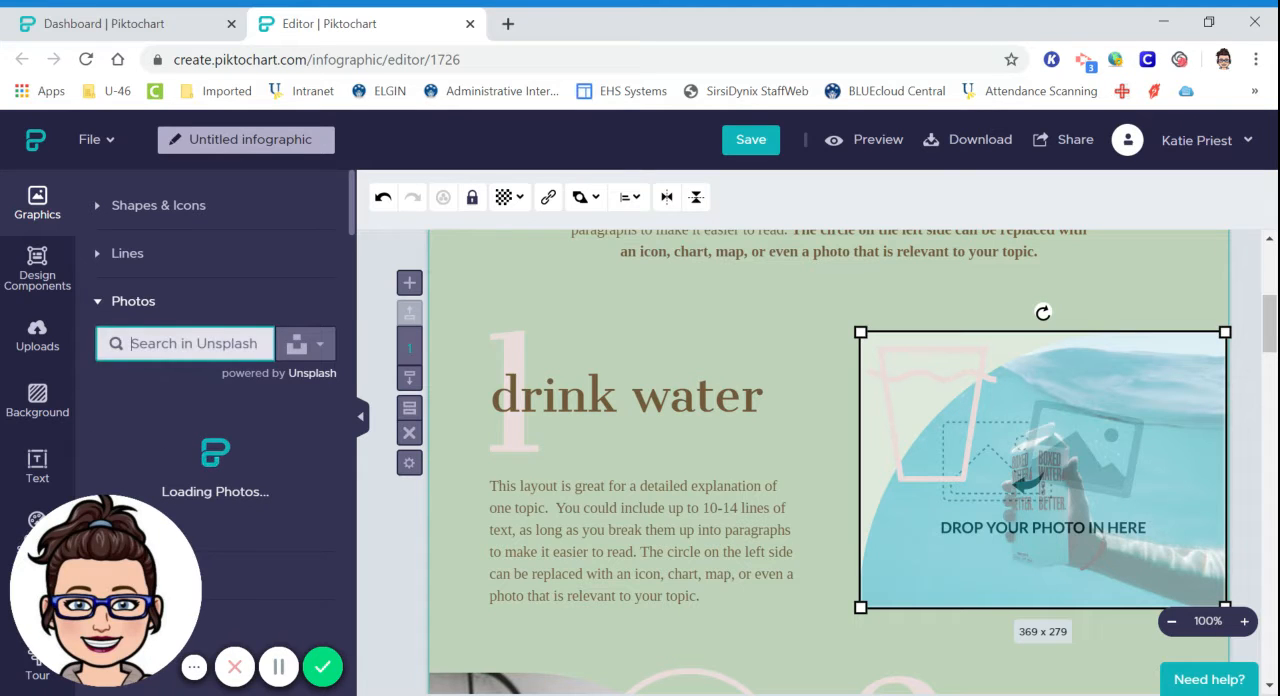
scroll(249, 358, "down", 1)
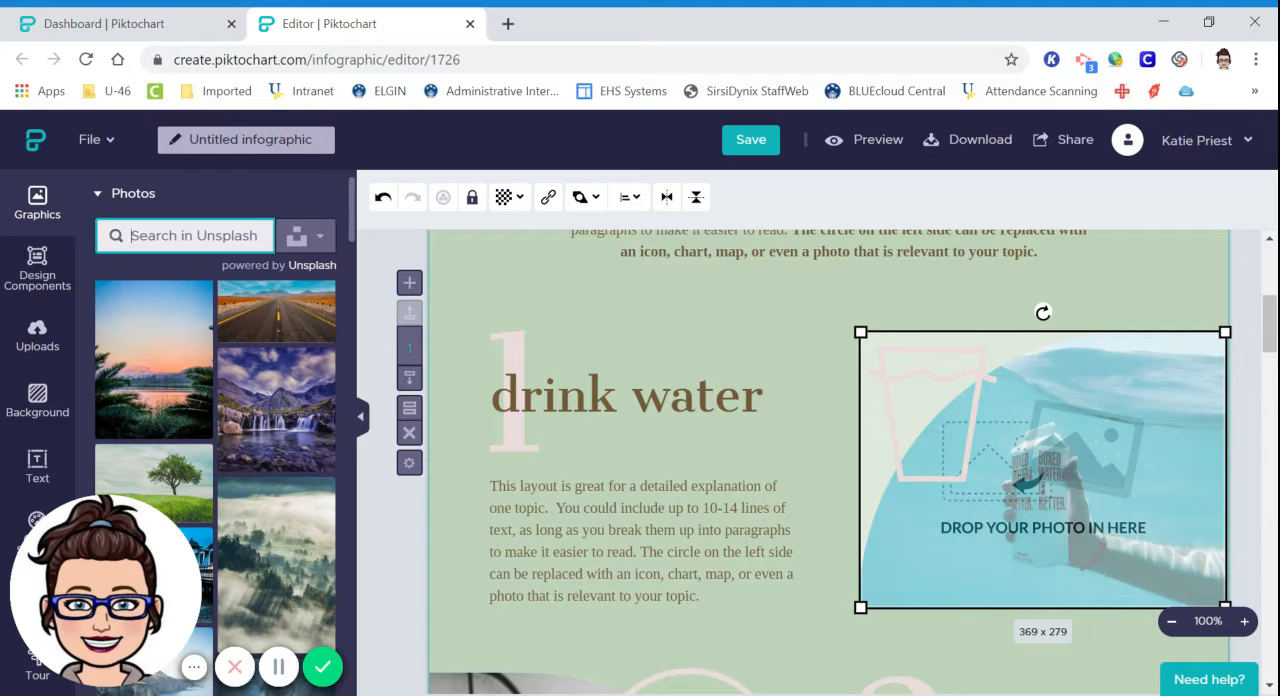
type("fruit")
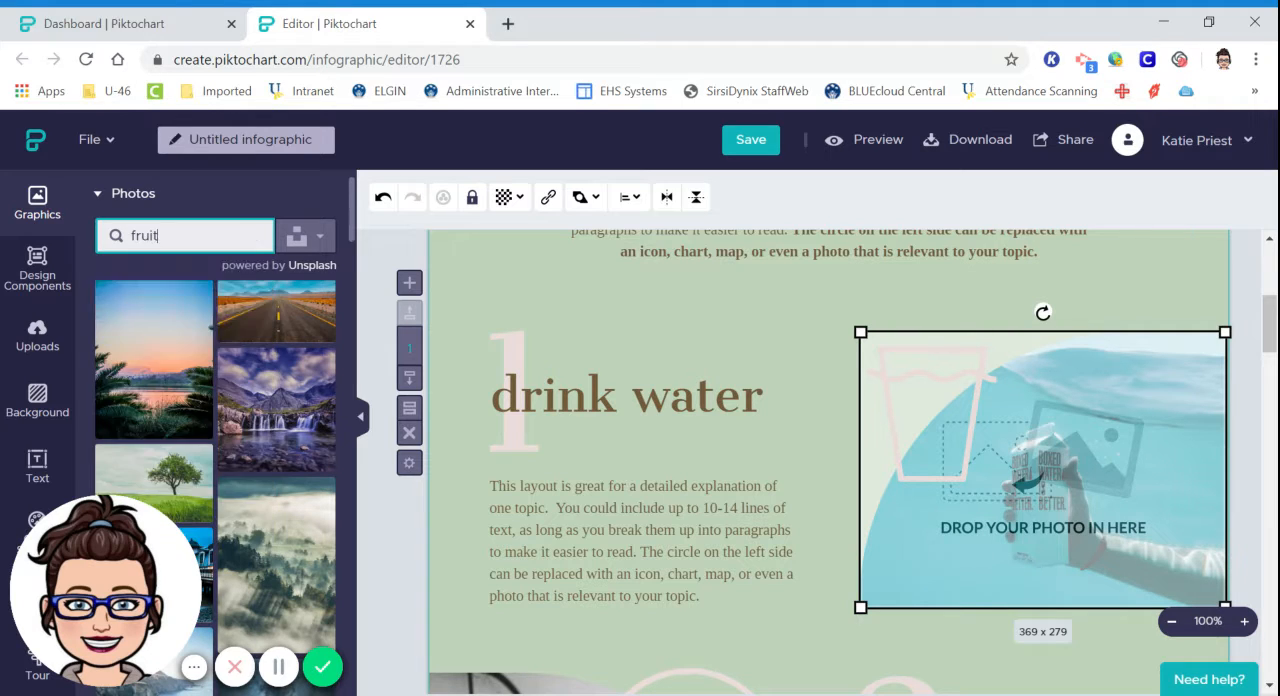
key("Return")
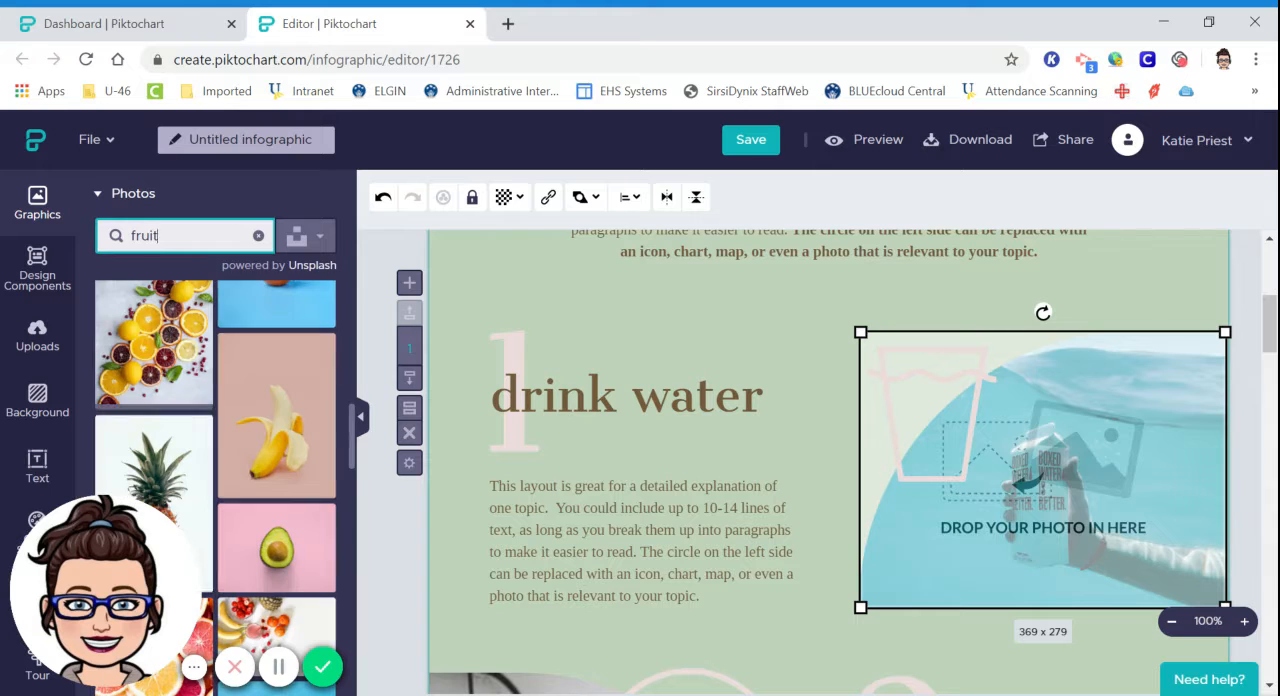
left_click(149, 325)
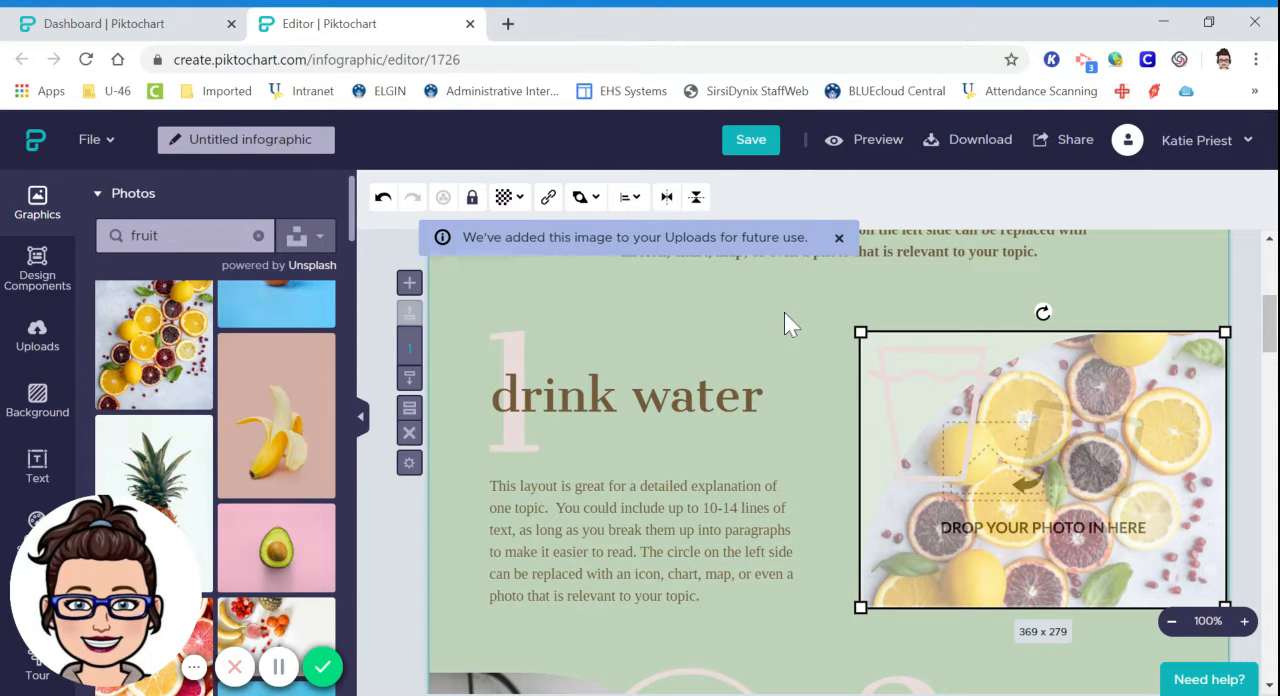
Delete the water glass icon overlapping the citrus photo and look over the sections below.
left_click(930, 371)
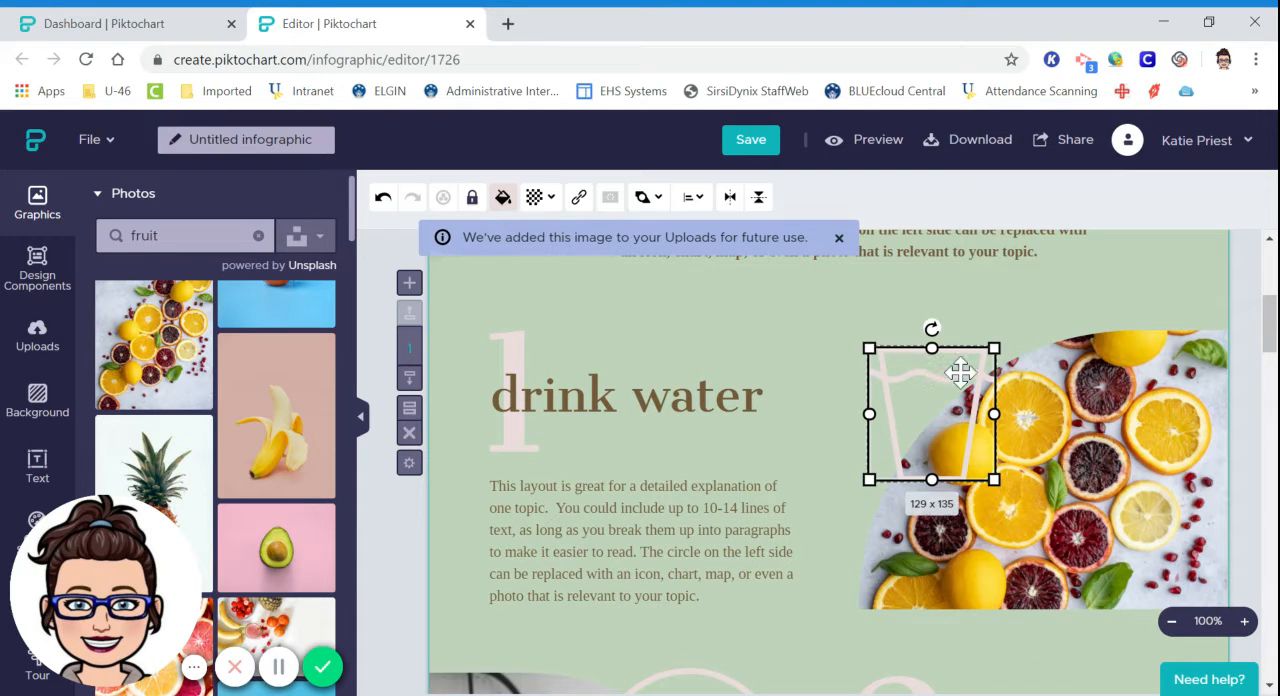
key("Delete")
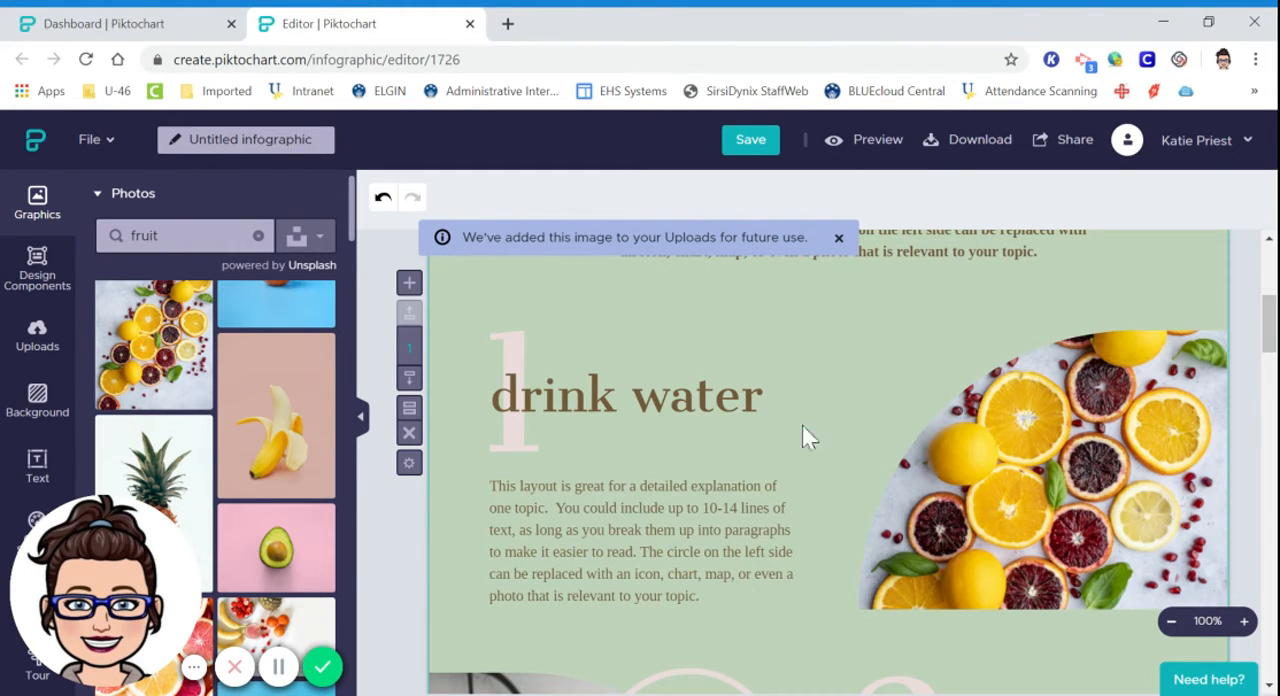
scroll(851, 360, "down", 5)
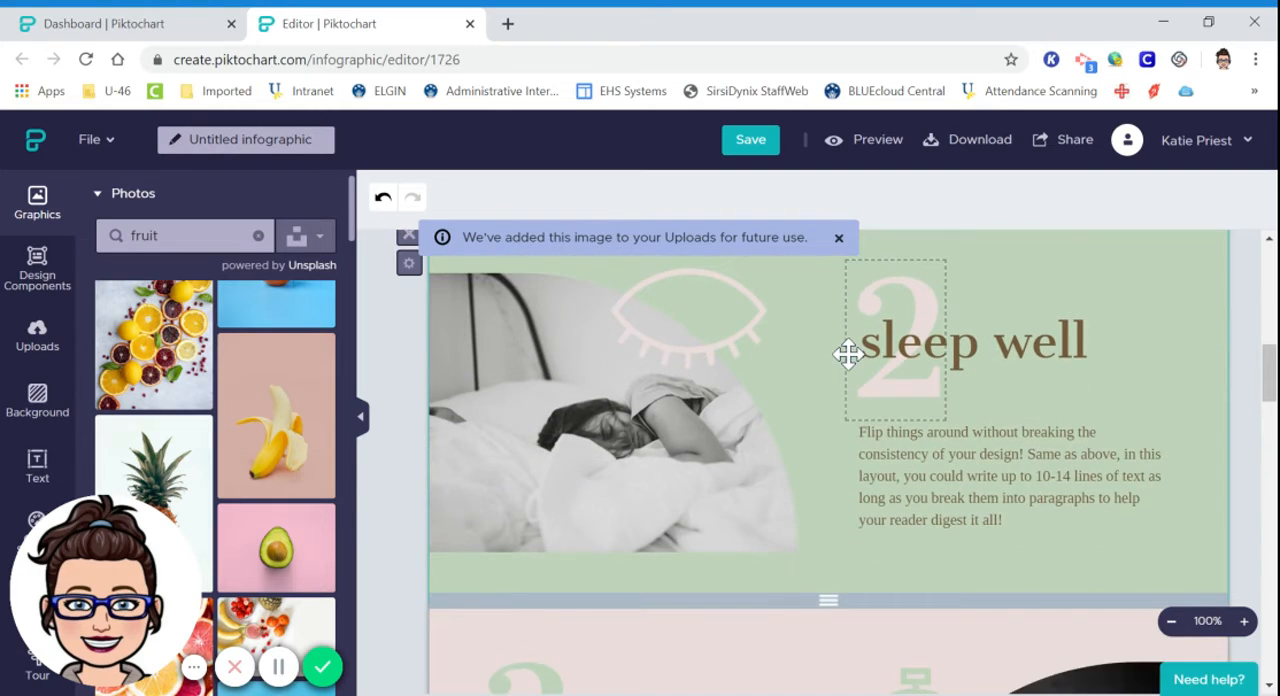
scroll(847, 354, "down", 10)
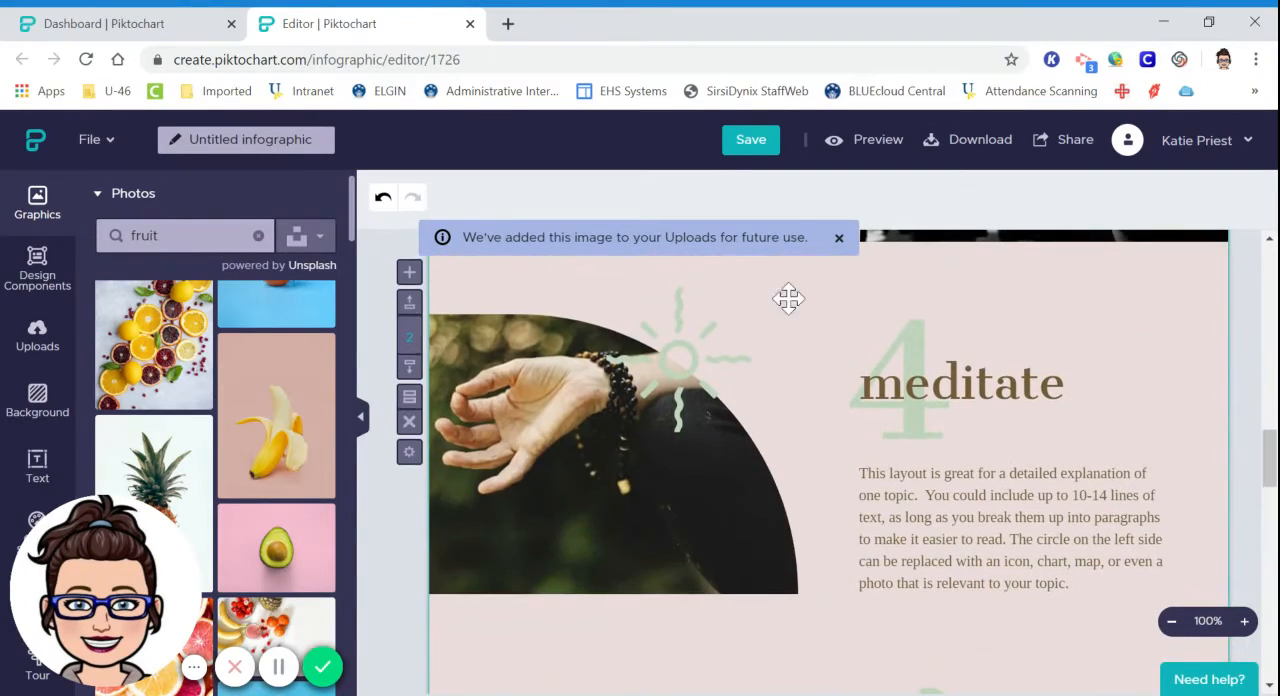
Name the infographic "Test 2020" and save it.
left_click(770, 150)
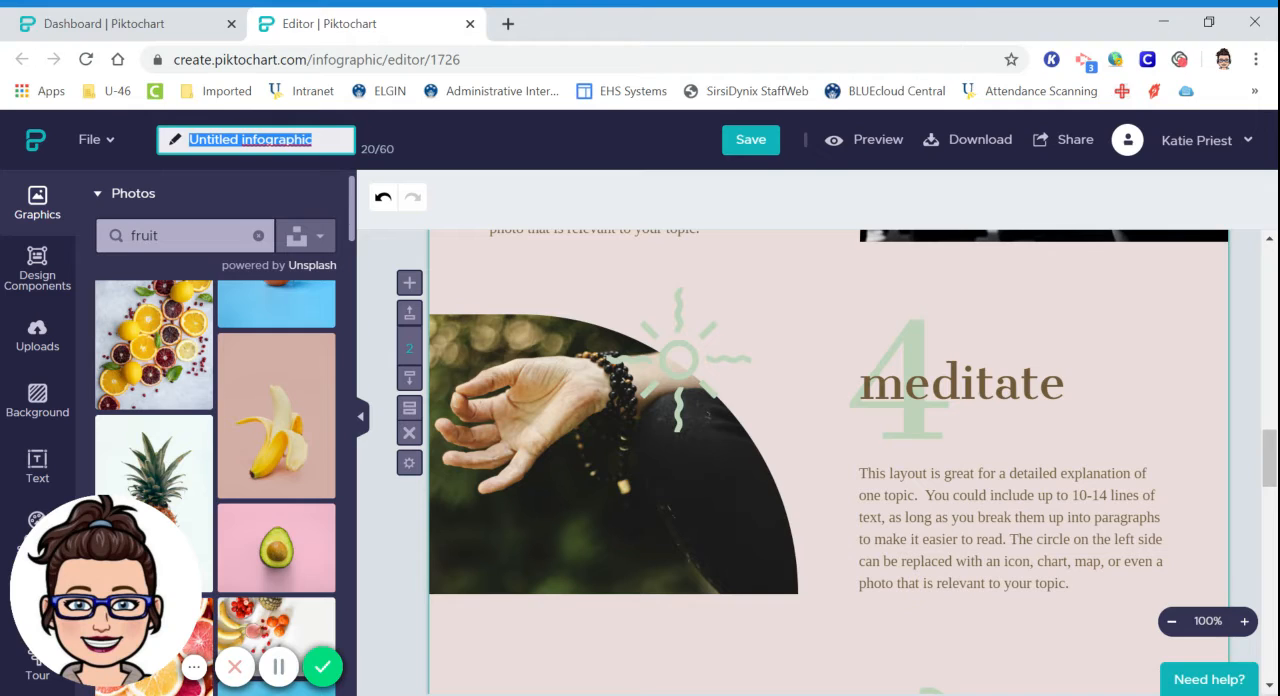
type("Test 2020")
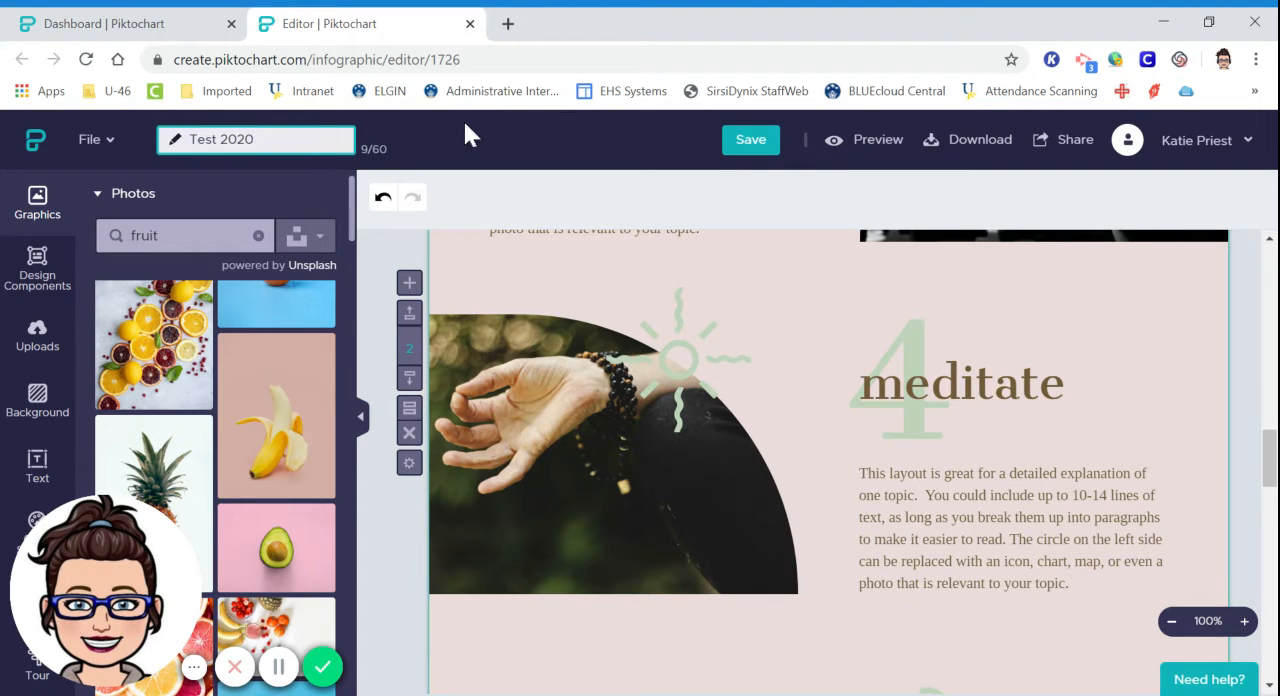
left_click(485, 138)
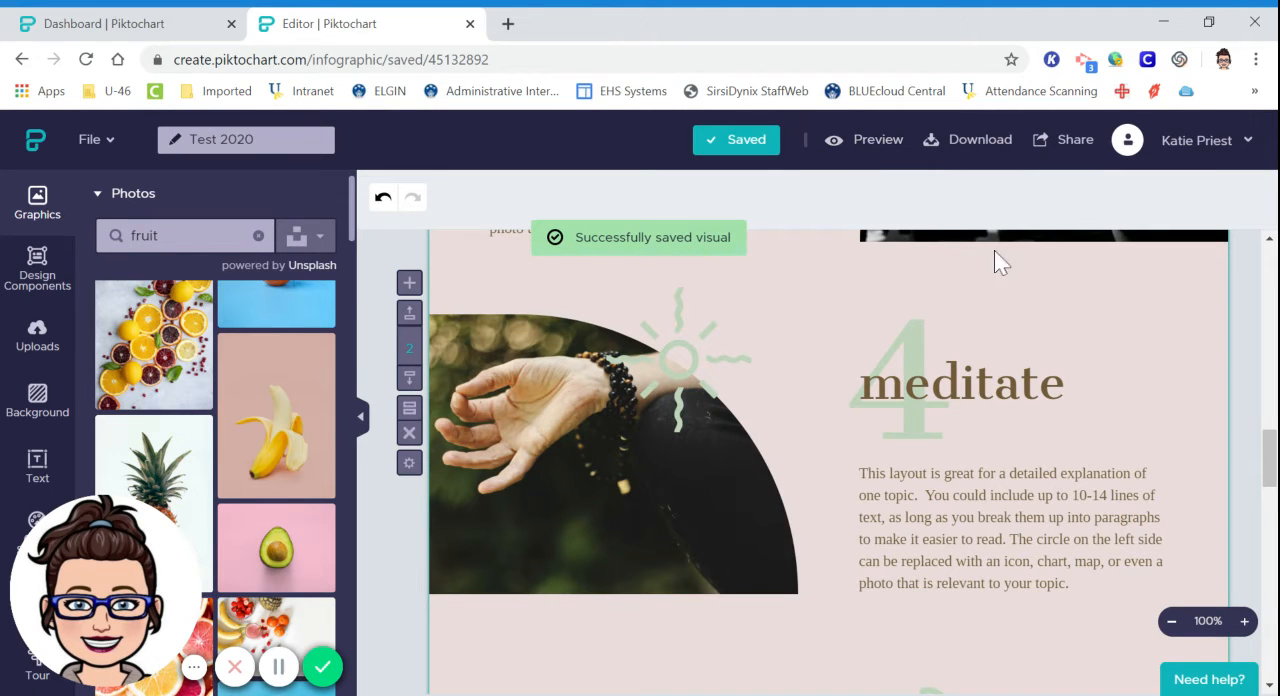
Open the sharing prompt, highlight the link preview, and cancel publishing.
left_click(1066, 156)
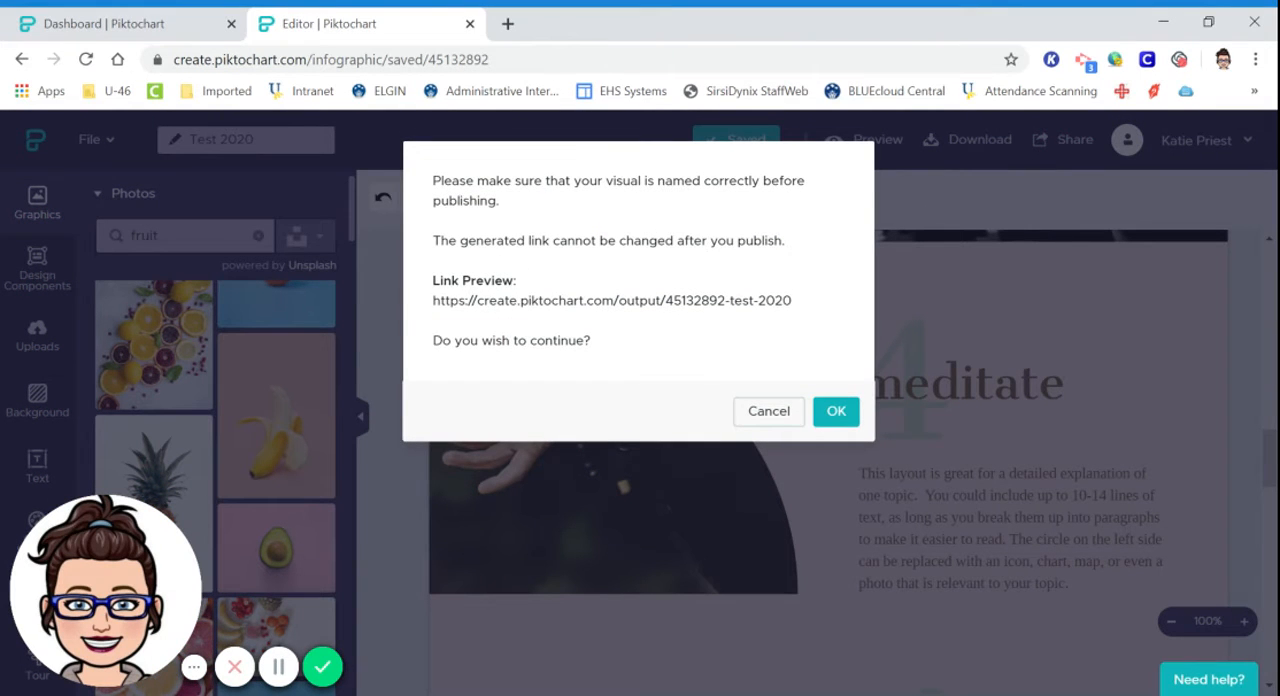
left_click_drag(433, 300, 803, 308)
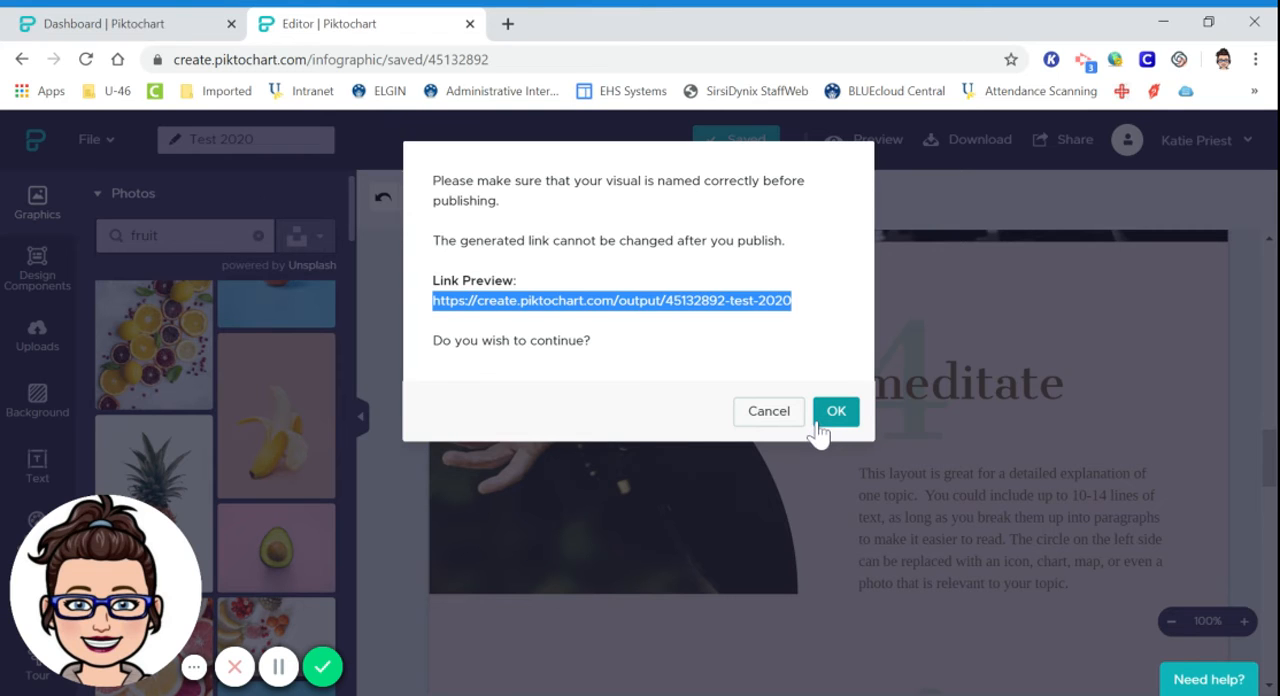
left_click(781, 424)
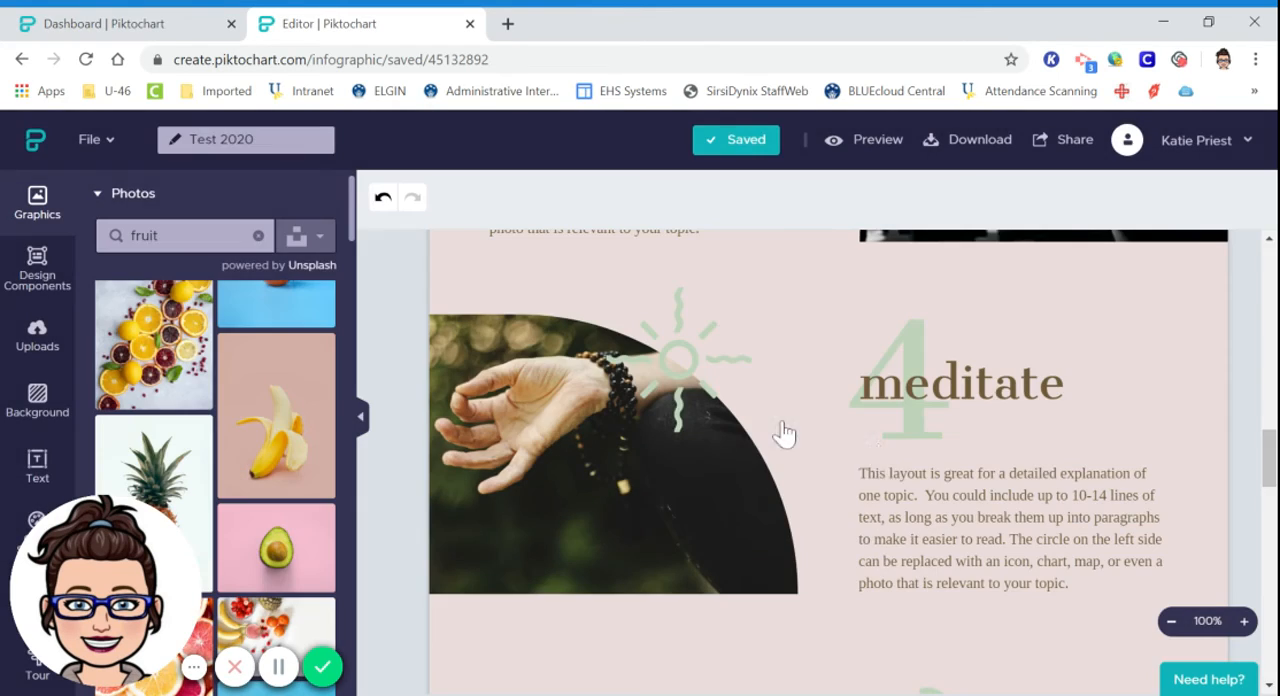
Open the download options, choose Medium quality for the PNG, and cancel the download.
scroll(920, 410, "up", 3)
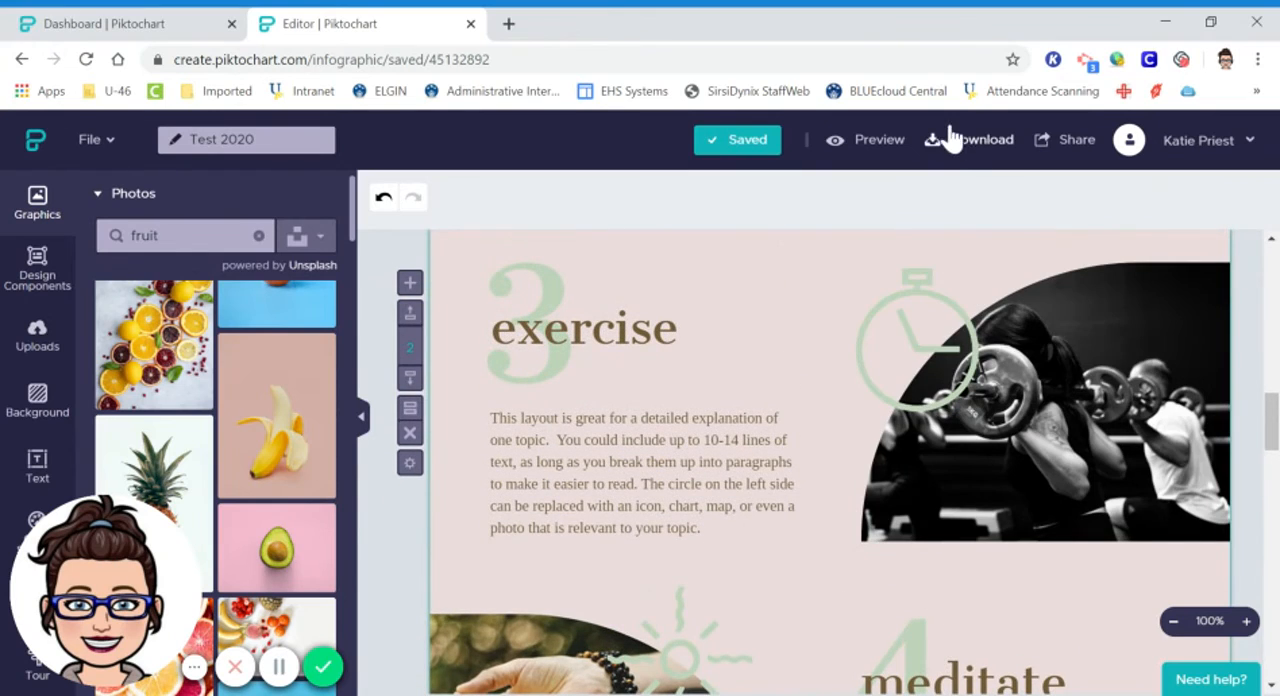
left_click(960, 148)
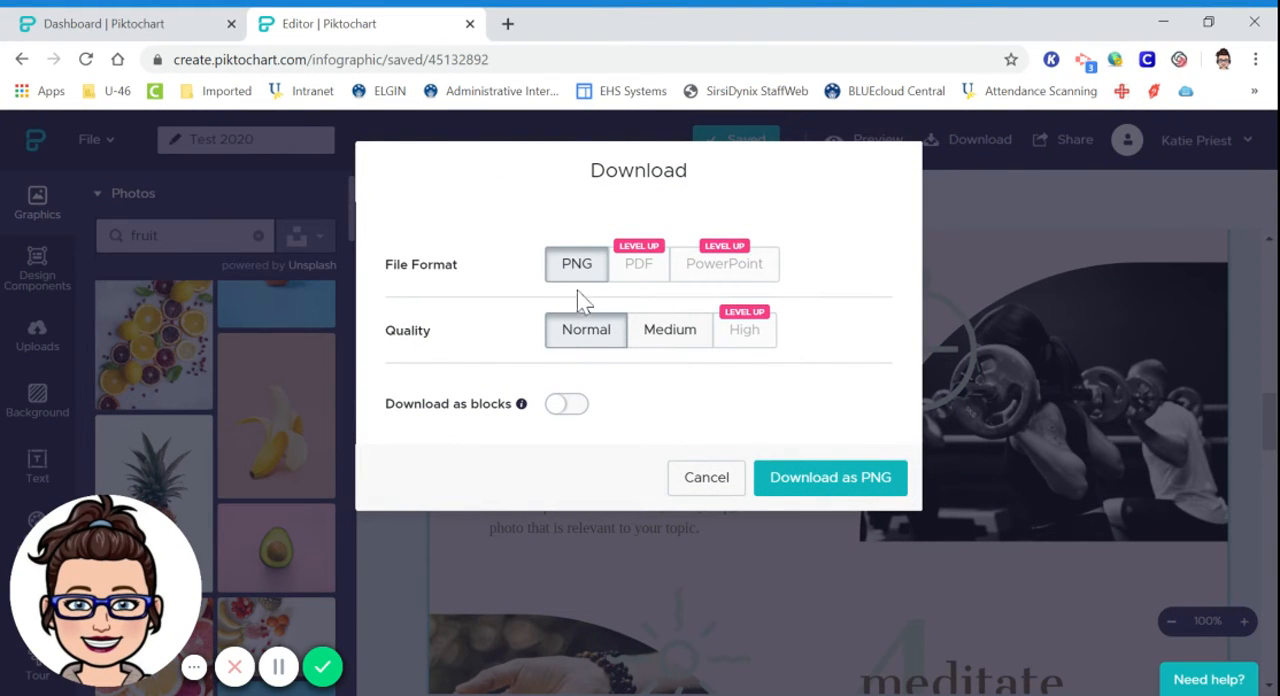
left_click(652, 343)
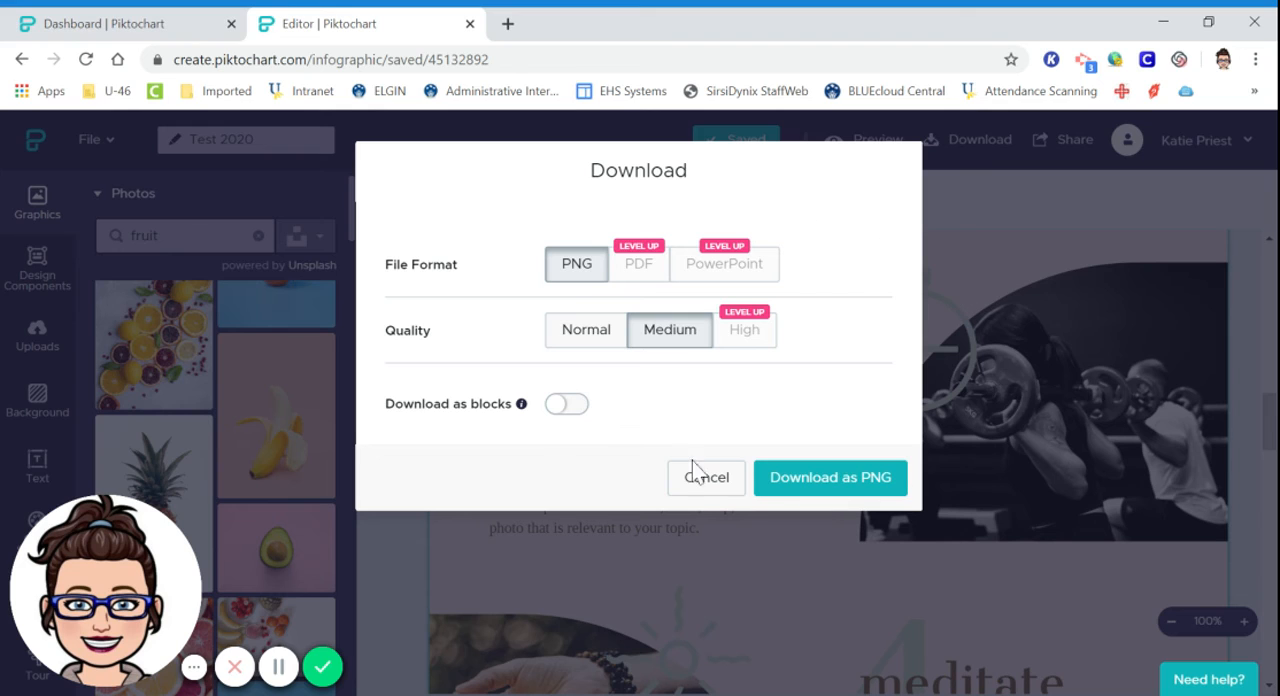
left_click(706, 481)
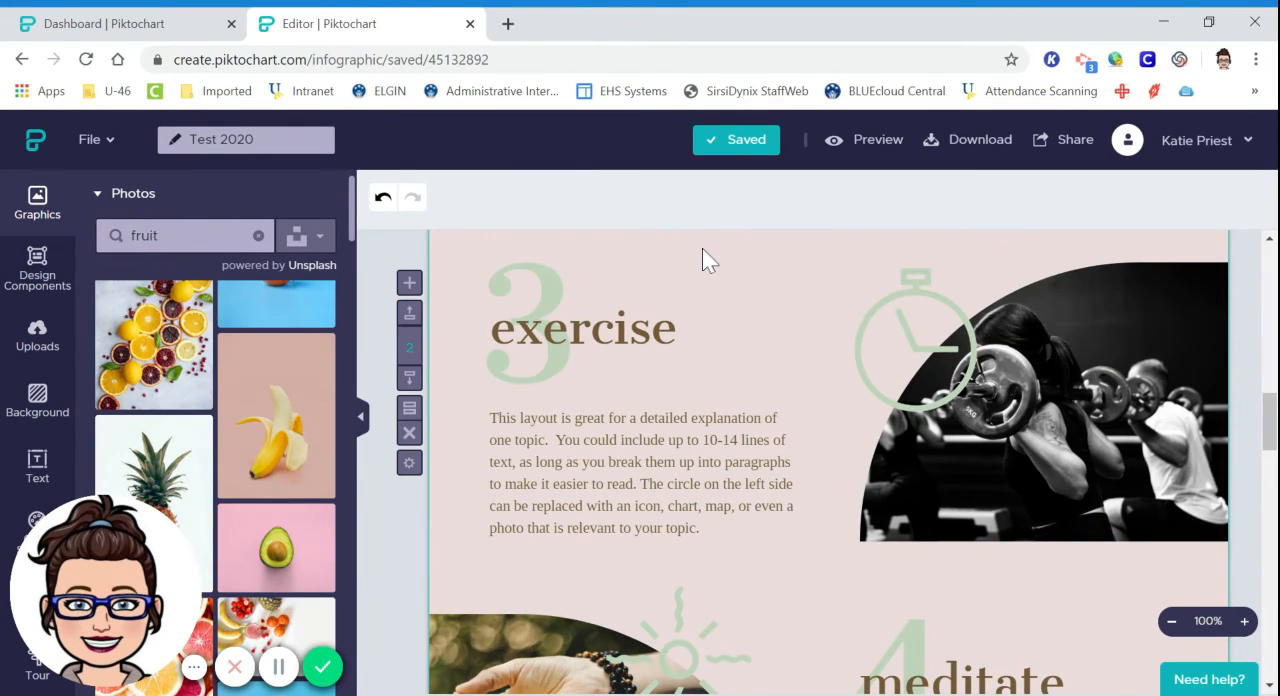
scroll(783, 410, "up", 15)
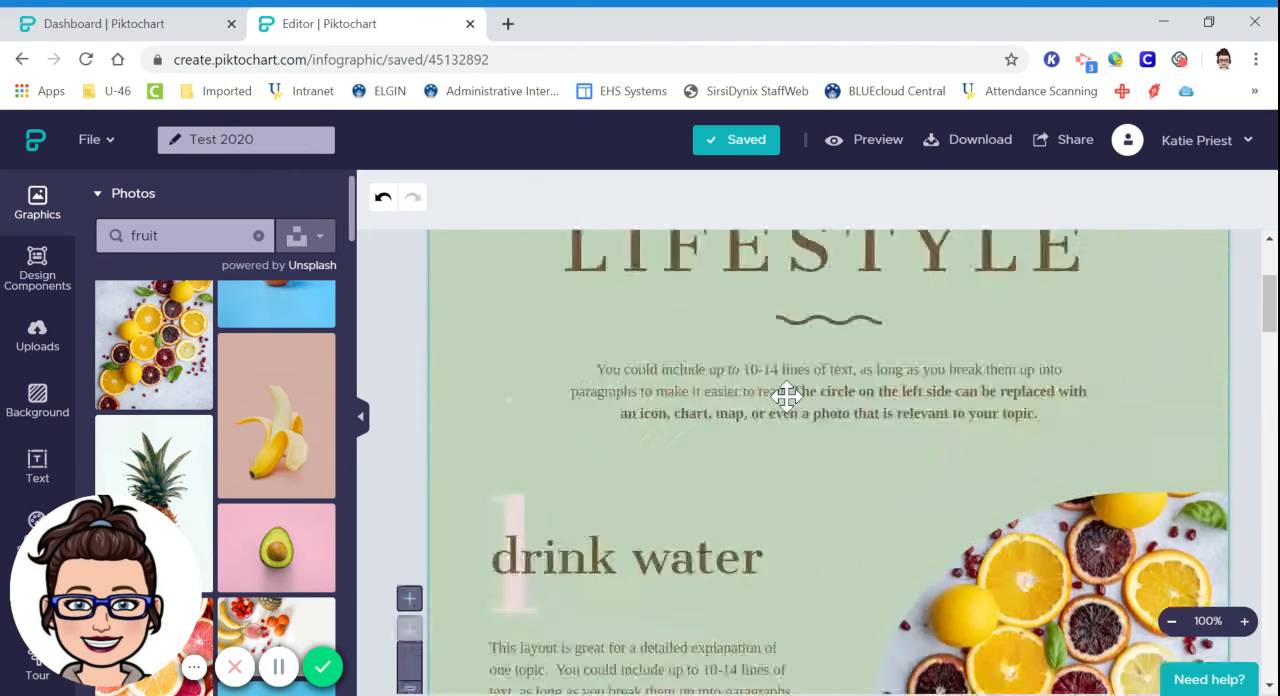